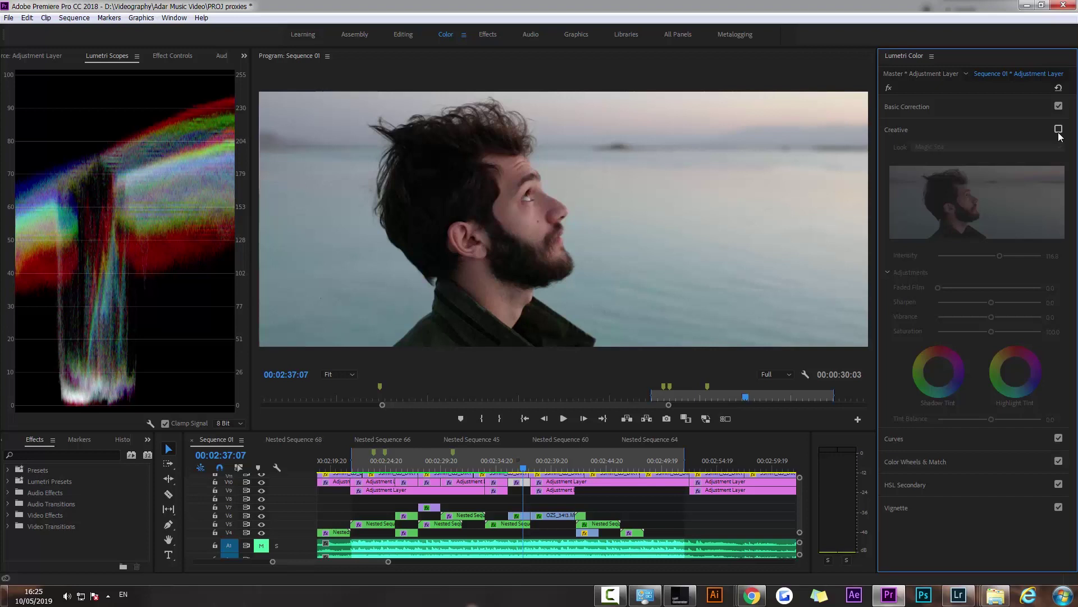
# Re-enable the creative look, park the playhead at 02:44:08, and select the V10 adjustment layer.
pyautogui.click(1058, 130)
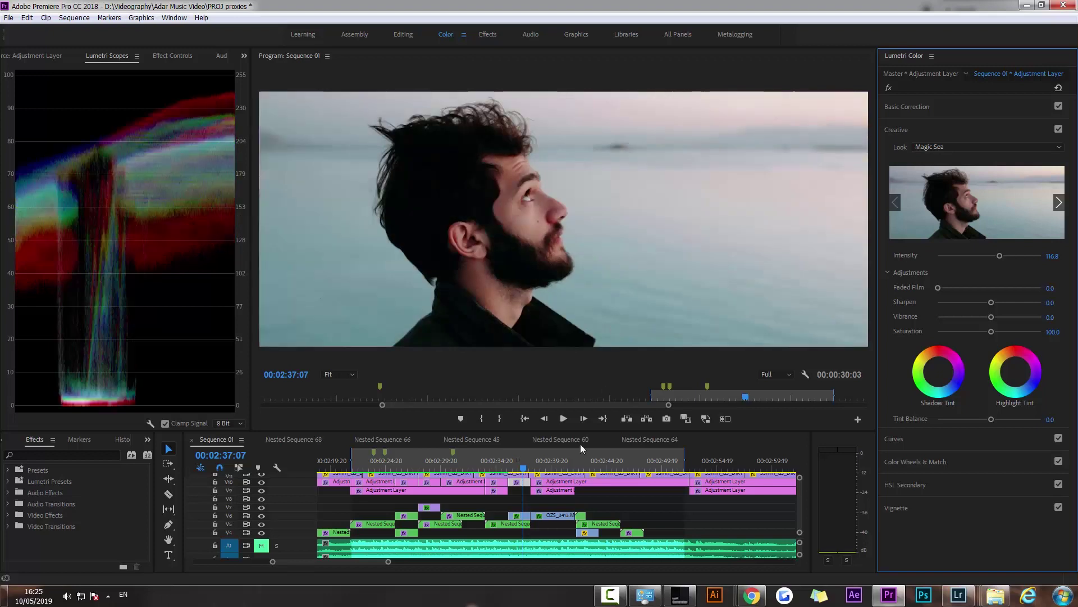
pyautogui.click(604, 471)
pyautogui.press('Up')
pyautogui.click(601, 468)
pyautogui.click(600, 482)
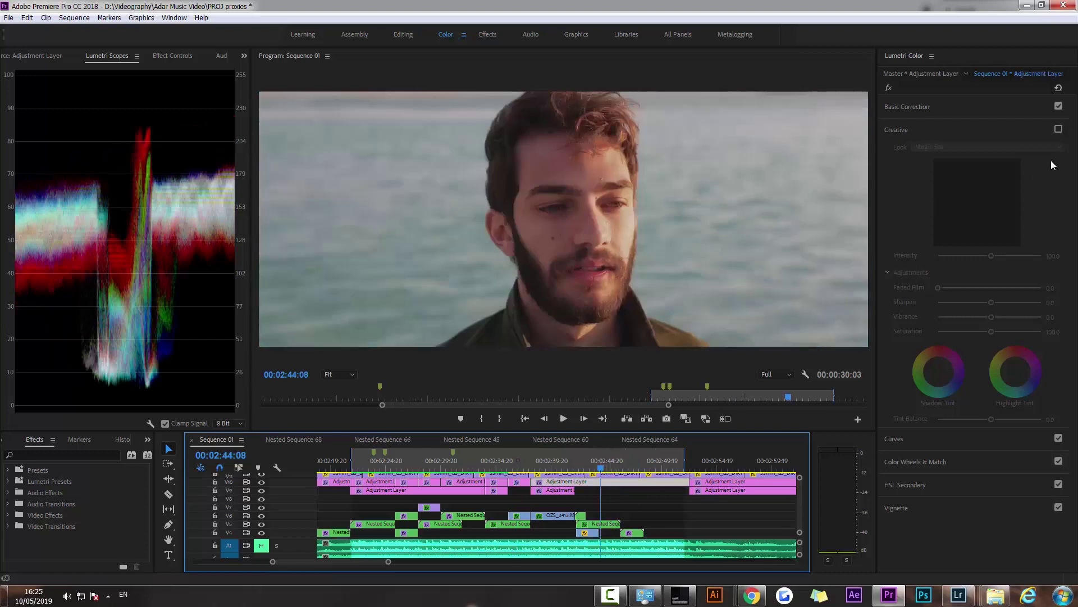
# Toggle the Magic Sea look off and back on to compare the close-up grade.
pyautogui.click(1058, 130)
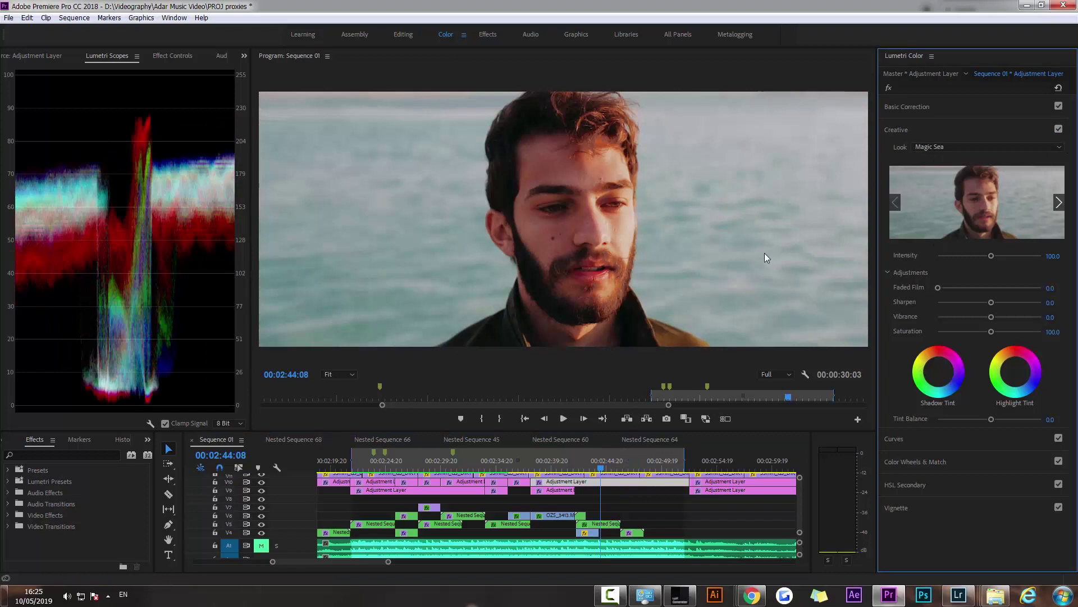
pyautogui.click(1059, 130)
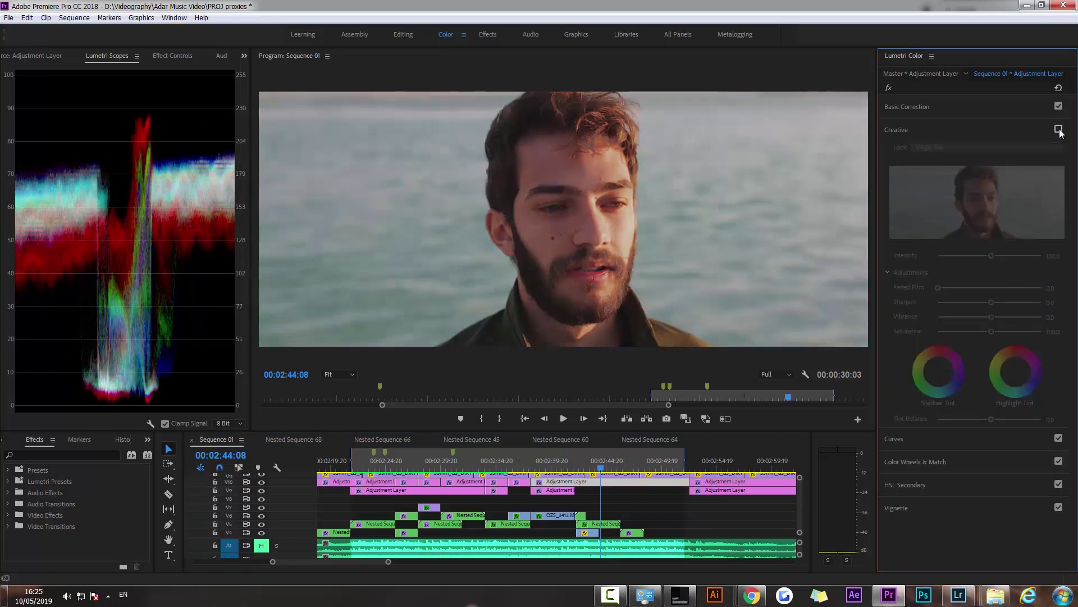
pyautogui.click(1059, 129)
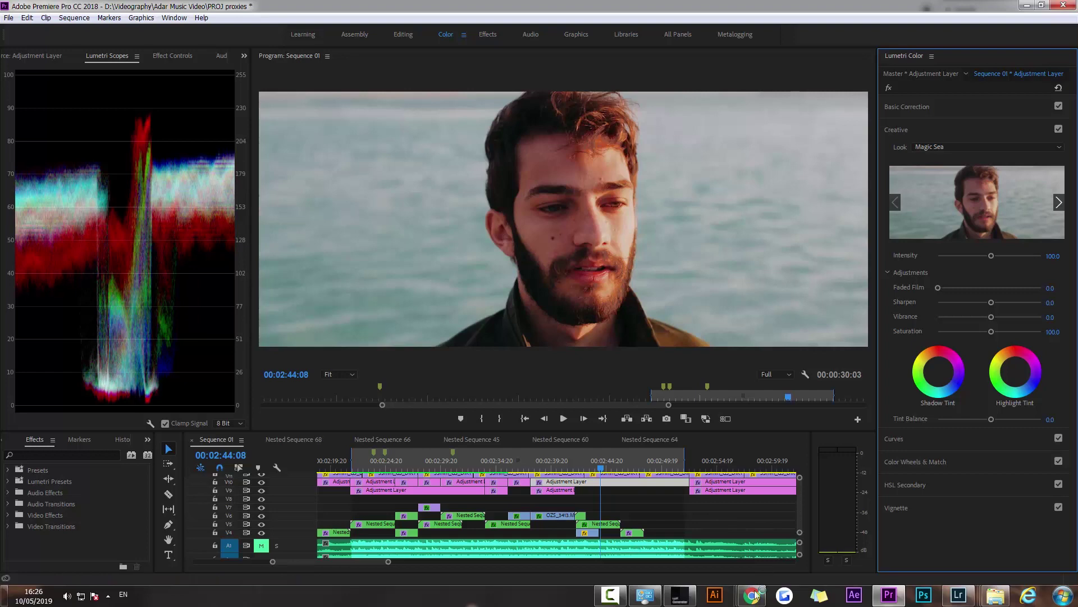
# Search Google in Chrome for 'lut generator'.
pyautogui.moveTo(754, 598)
pyautogui.click(628, 540)
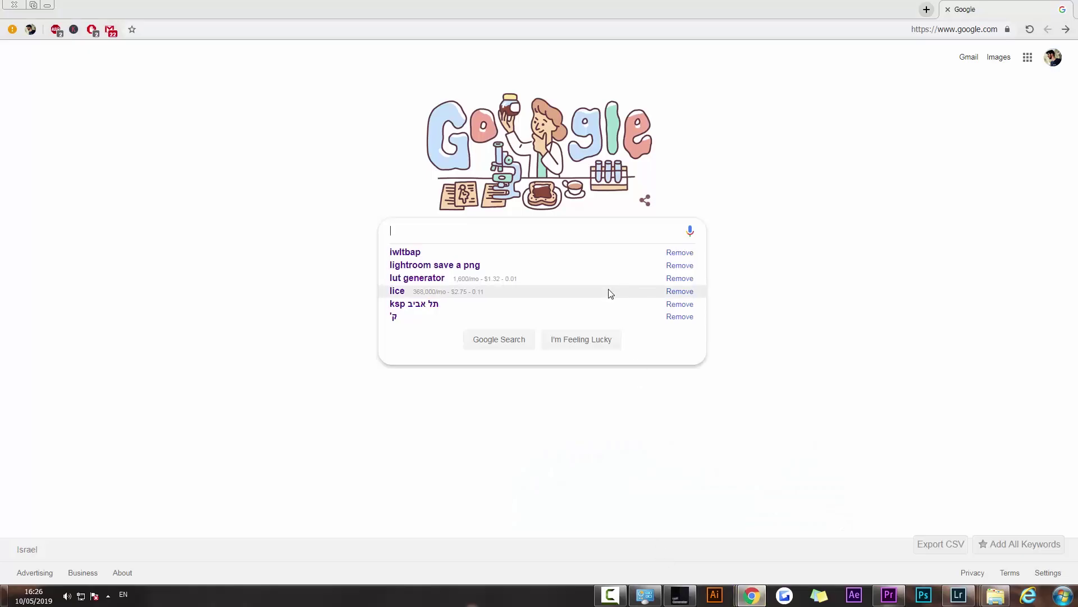
pyautogui.write('s')
pyautogui.press('BackSpace')
pyautogui.write('lut generator')
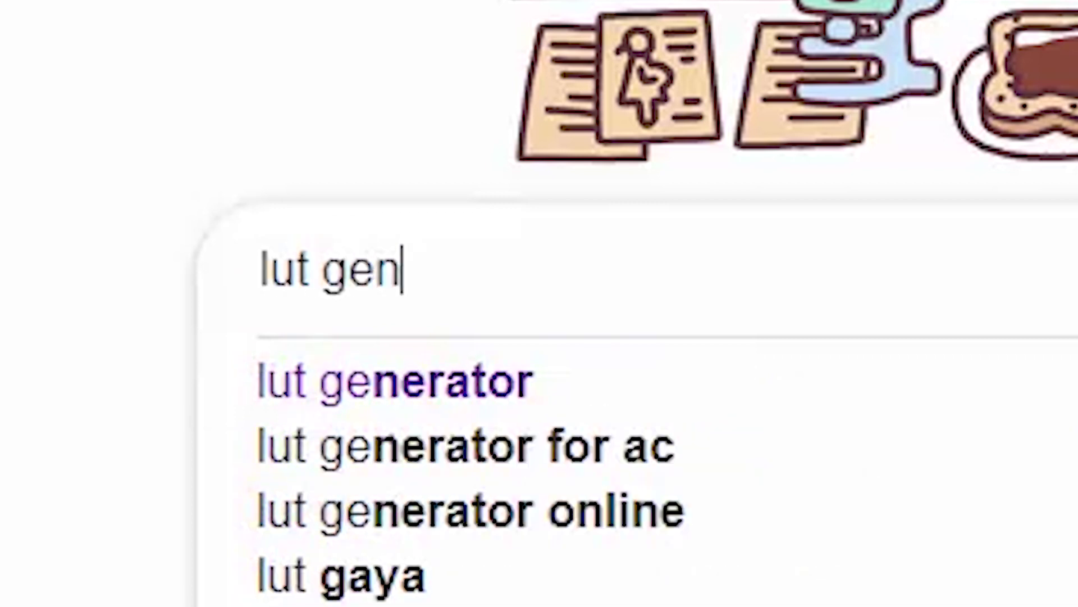
pyautogui.press('Return')
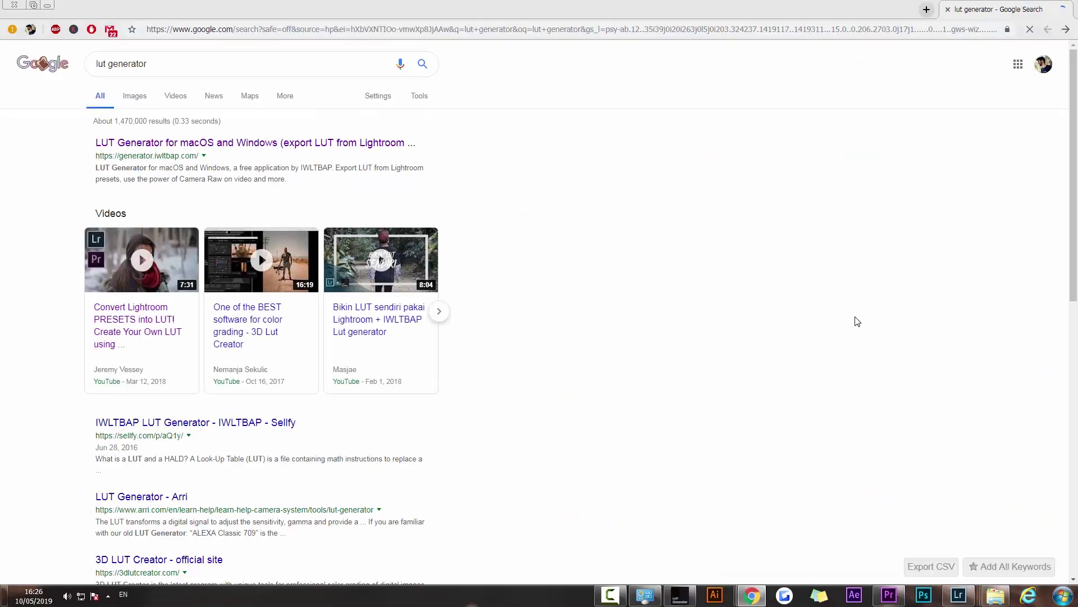
# Open generator.iwltbap.com, start the LUT Generator download, and return to Premiere Pro.
pyautogui.click(250, 144)
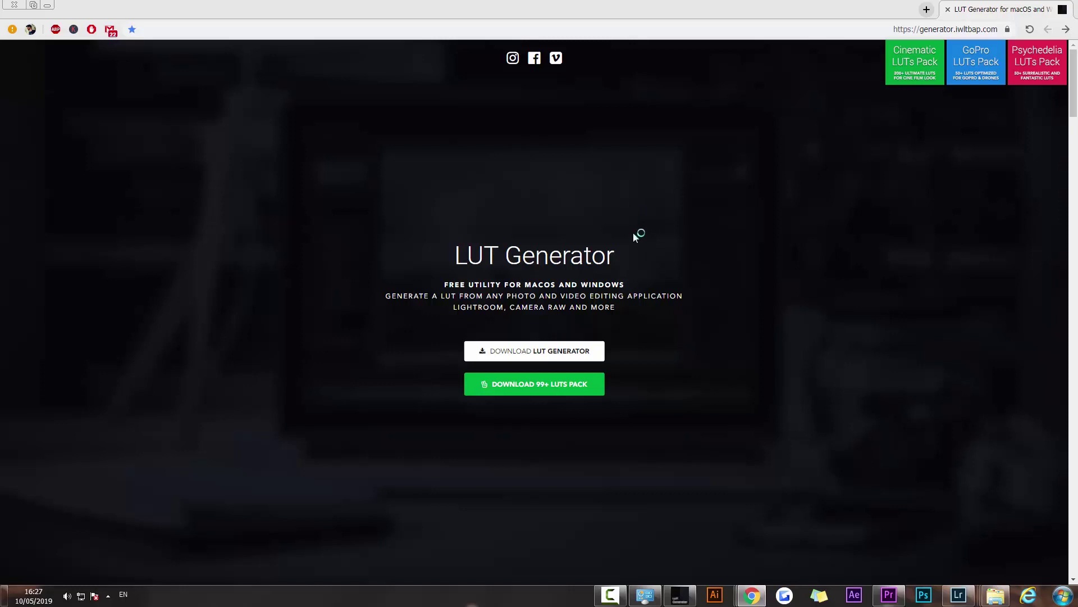
pyautogui.click(532, 354)
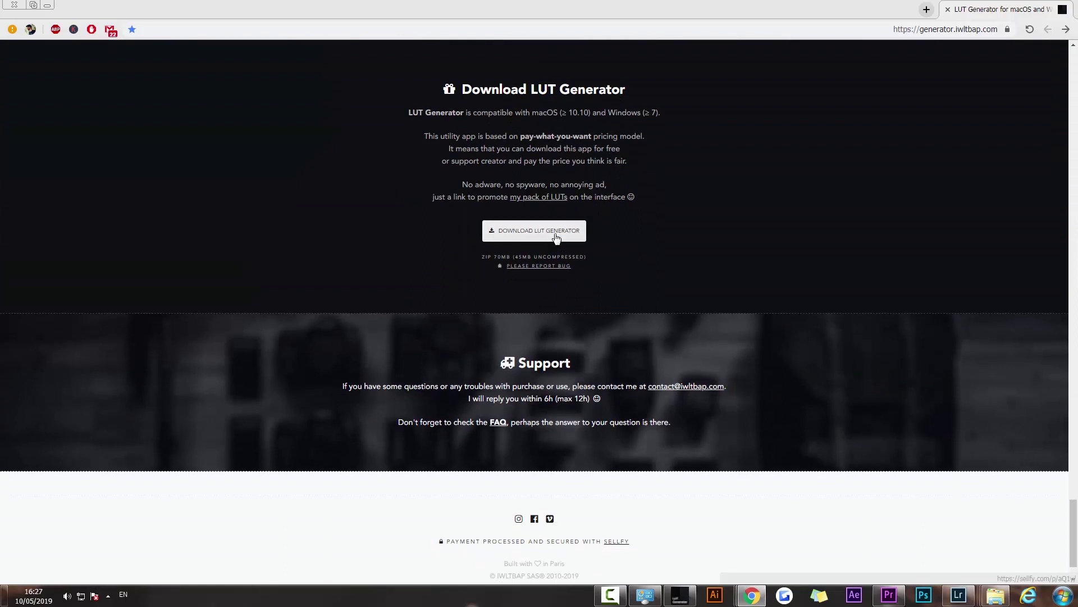
pyautogui.click(540, 231)
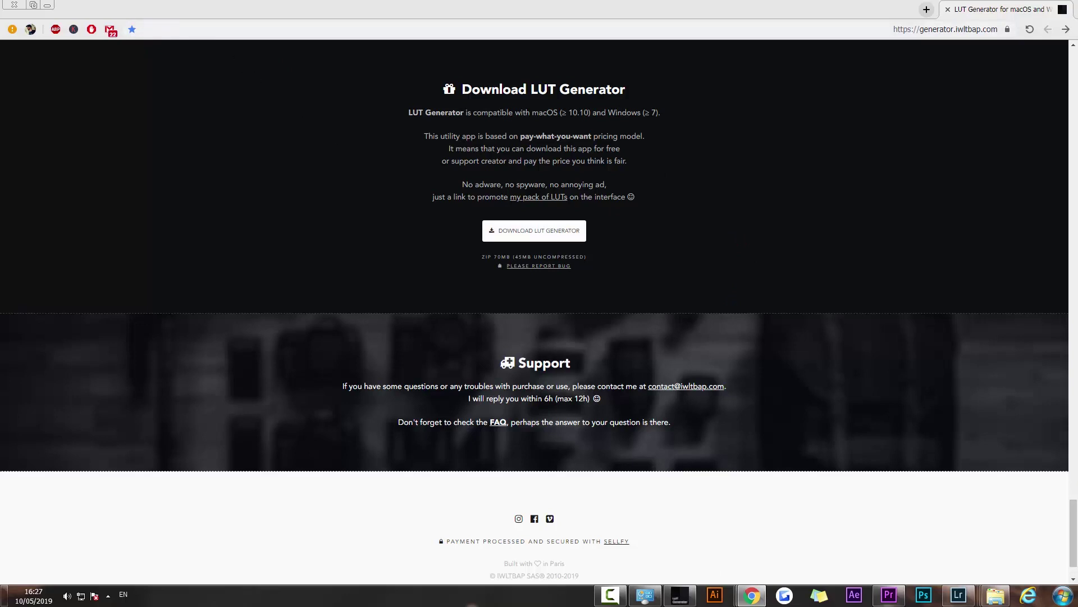
pyautogui.hotkey('alt', 'Tab')
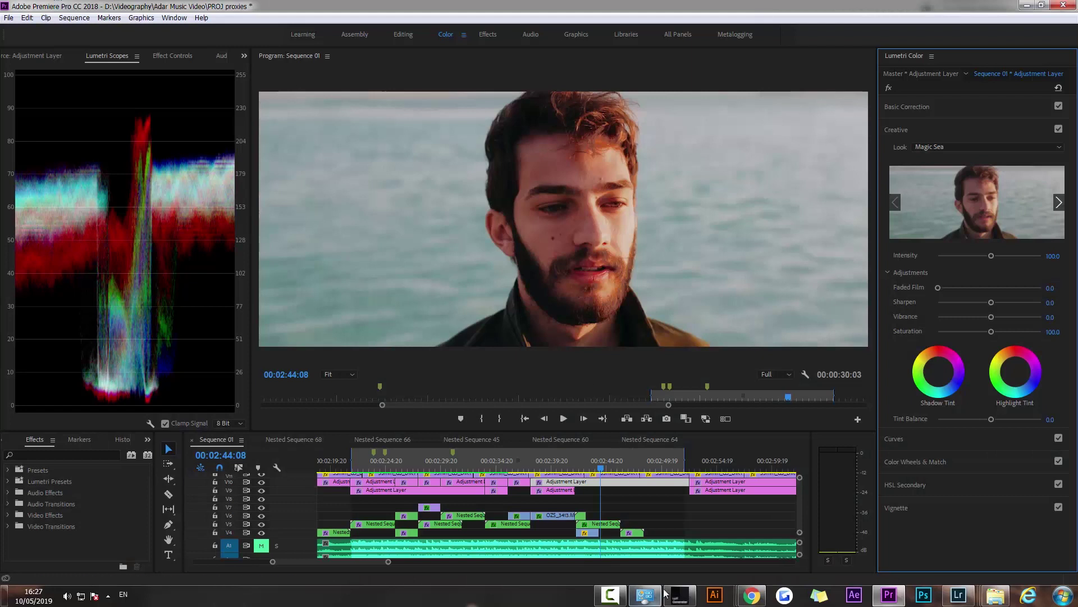
pyautogui.click(680, 595)
pyautogui.moveTo(537, 192)
pyautogui.mouseDown()
pyautogui.moveTo(531, 199)
pyautogui.moveTo(551, 207)
pyautogui.mouseUp()
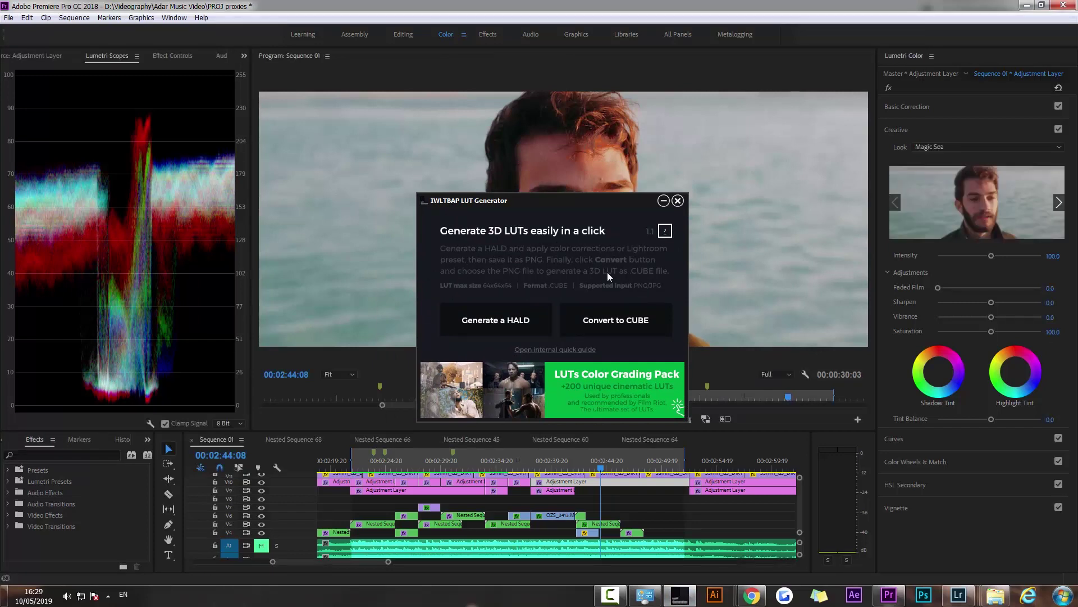
pyautogui.click(666, 5)
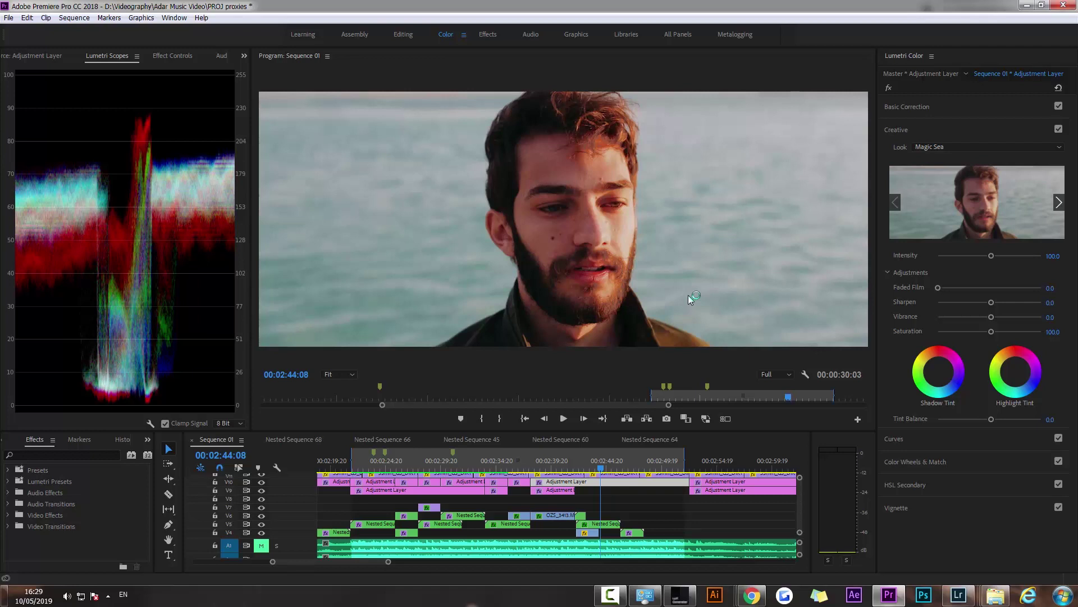
# Turn off Magic Sea and export the 02:44:08 frame as JPEG to D:\Youtube\Lightroom presets to LUTs.
pyautogui.click(1059, 129)
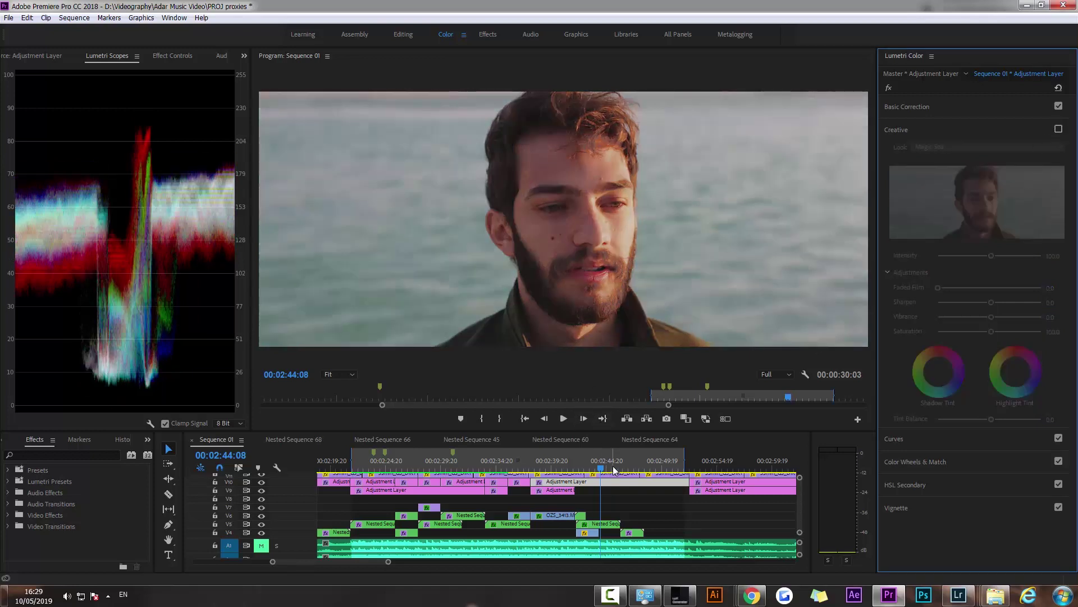
pyautogui.click(665, 419)
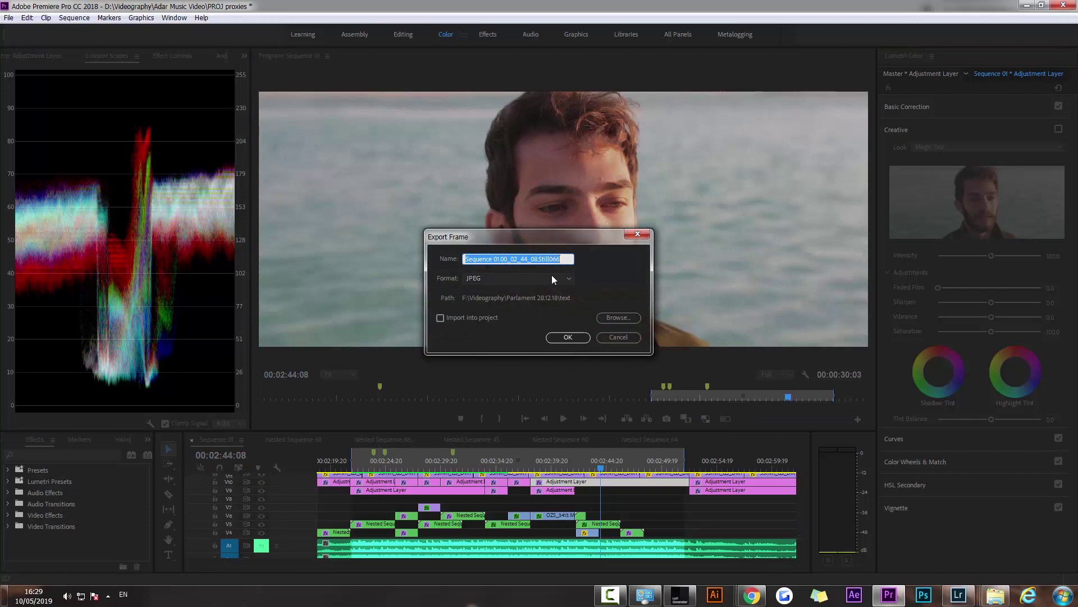
pyautogui.click(617, 318)
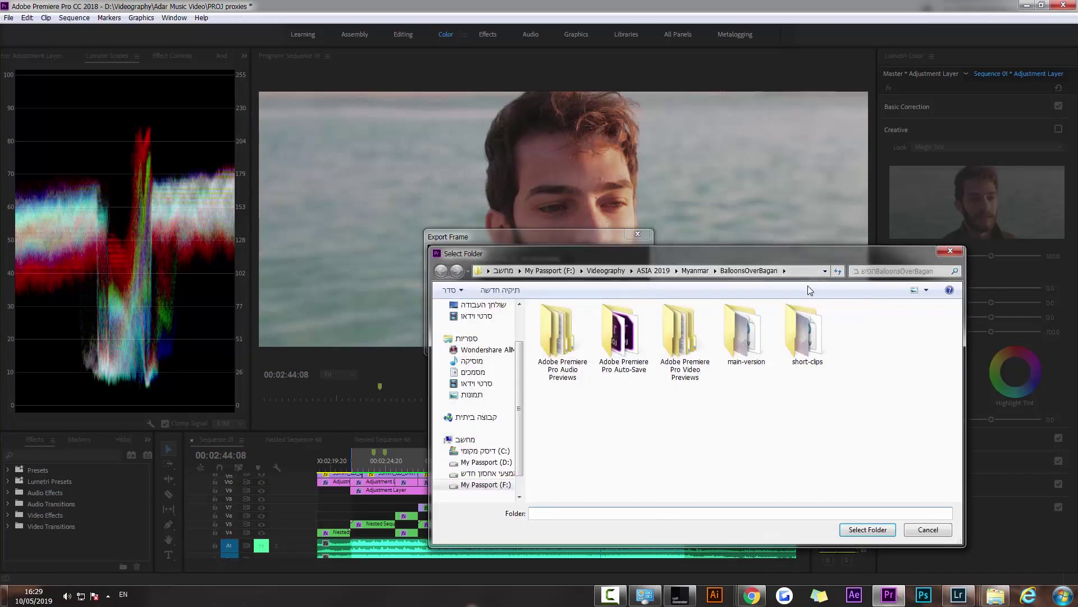
pyautogui.click(804, 271)
pyautogui.write('D:\\Youtube\\Lightroom presets to LUTs')
pyautogui.press('Return')
pyautogui.click(868, 529)
pyautogui.click(567, 337)
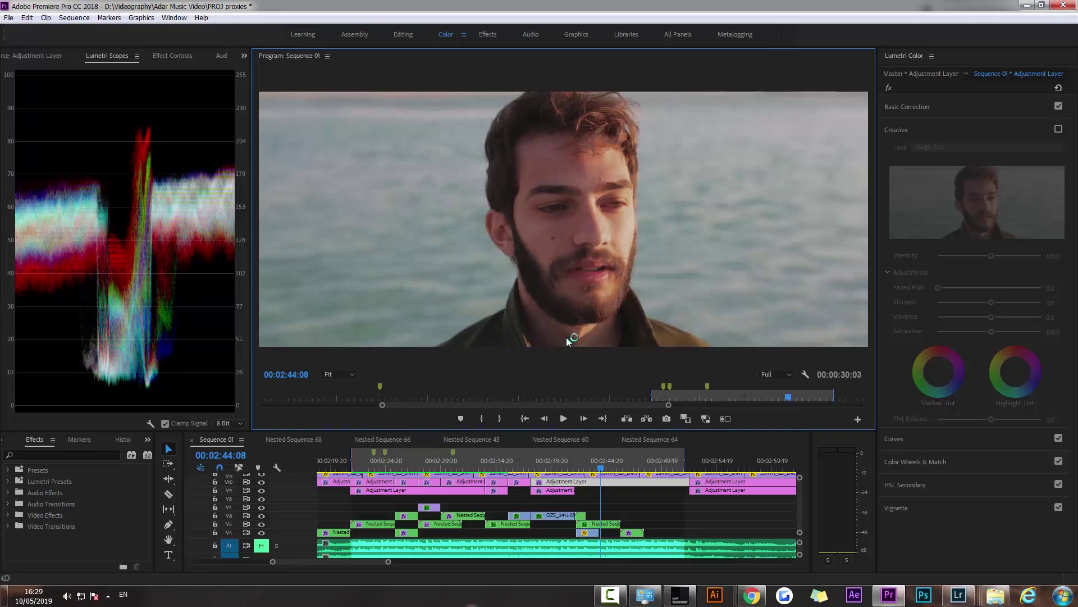
# Preview the exported JPEG still in Photo Viewer, close it, and switch to Lightroom Classic.
pyautogui.hotkey('alt', 'Tab')
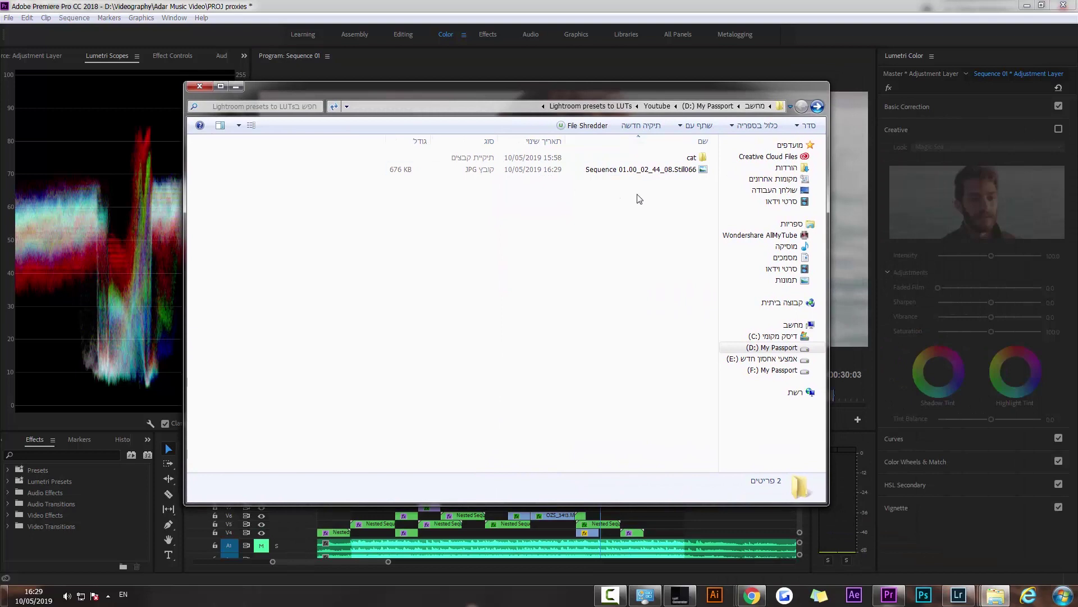
pyautogui.rightClick(574, 191)
pyautogui.click(636, 171)
pyautogui.doubleClick(636, 170)
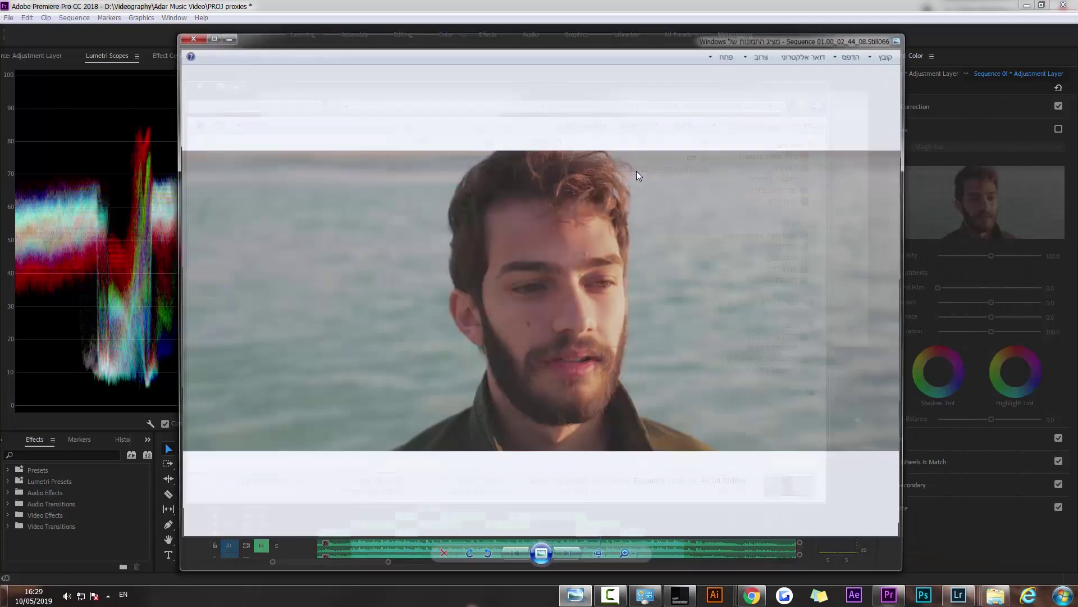
pyautogui.click(189, 36)
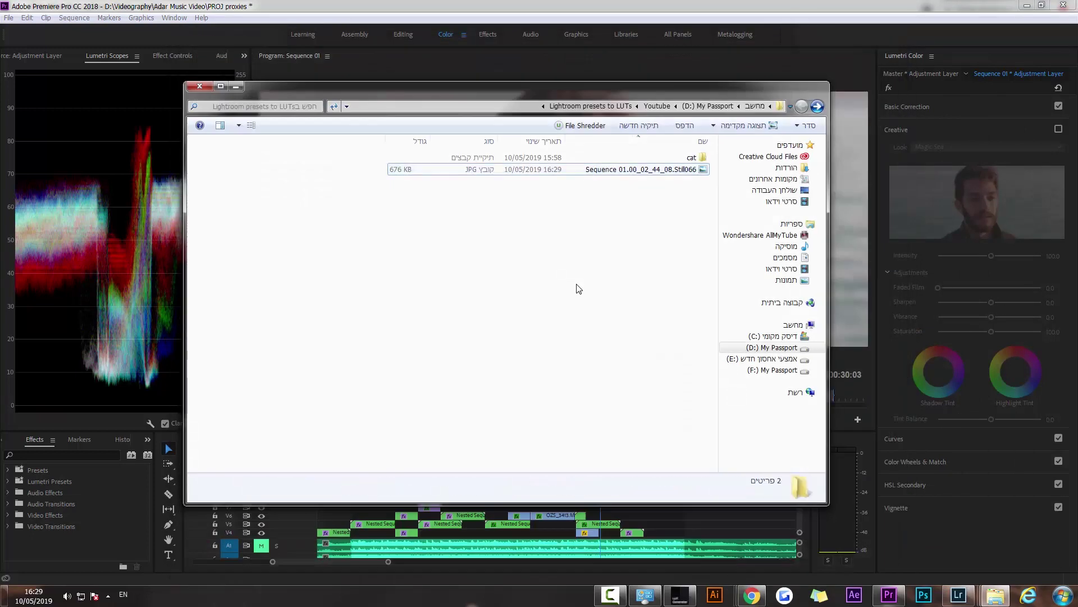
pyautogui.click(959, 595)
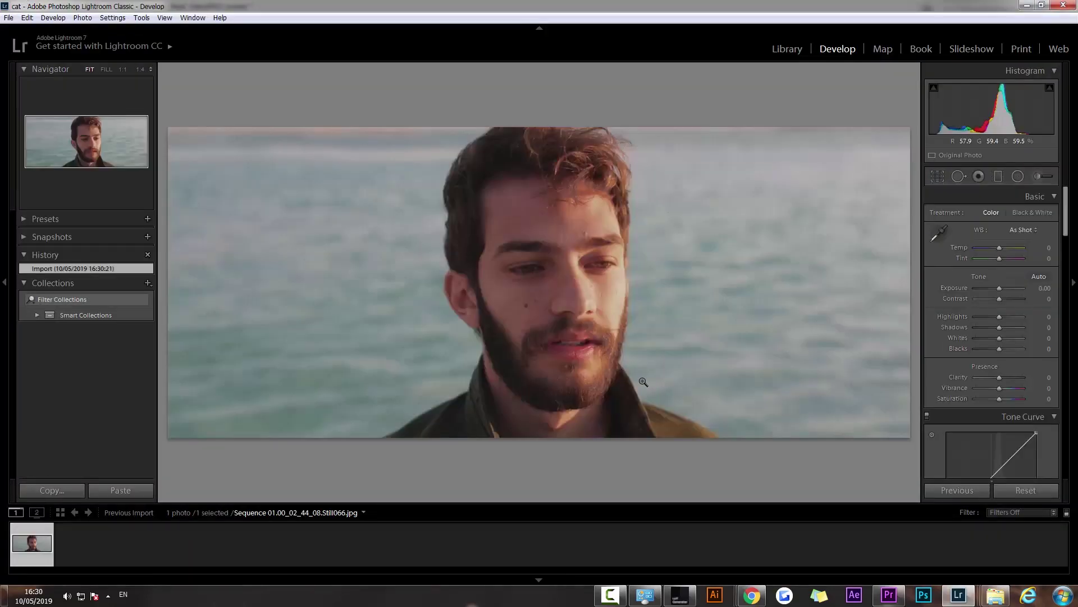
# Generate the Neutral-125 HALD into My Passport (D:) > 'Lightroom presets to LUTs'.
pyautogui.click(680, 594)
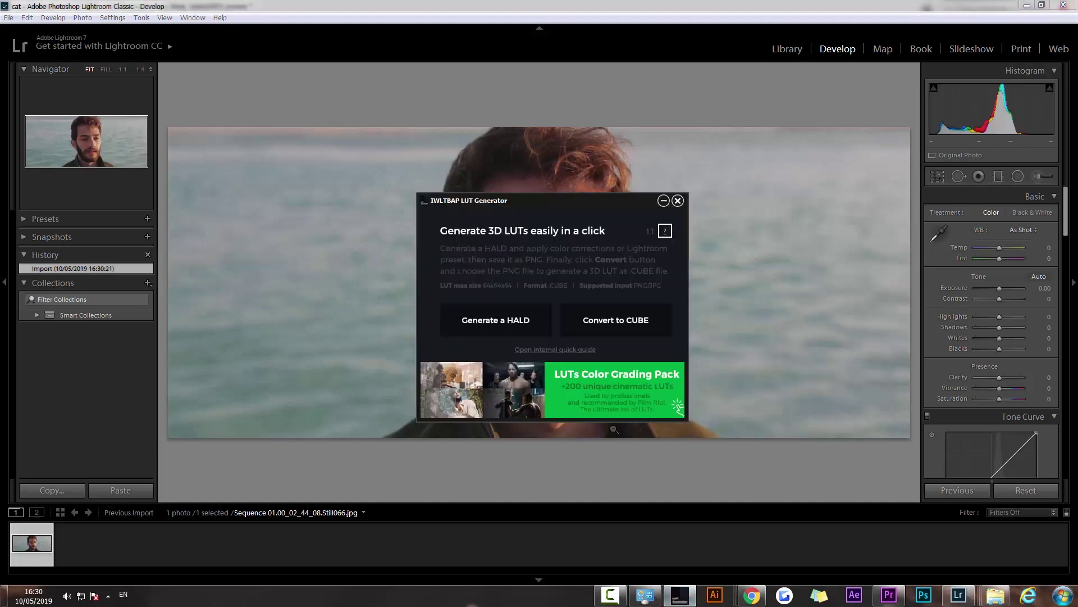
pyautogui.click(514, 327)
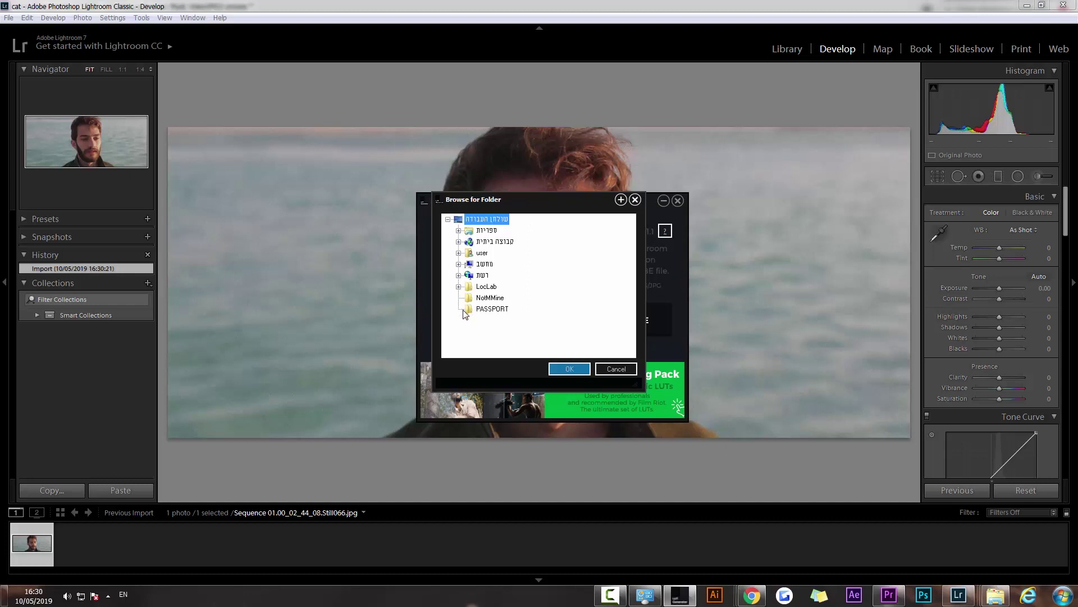
pyautogui.click(459, 264)
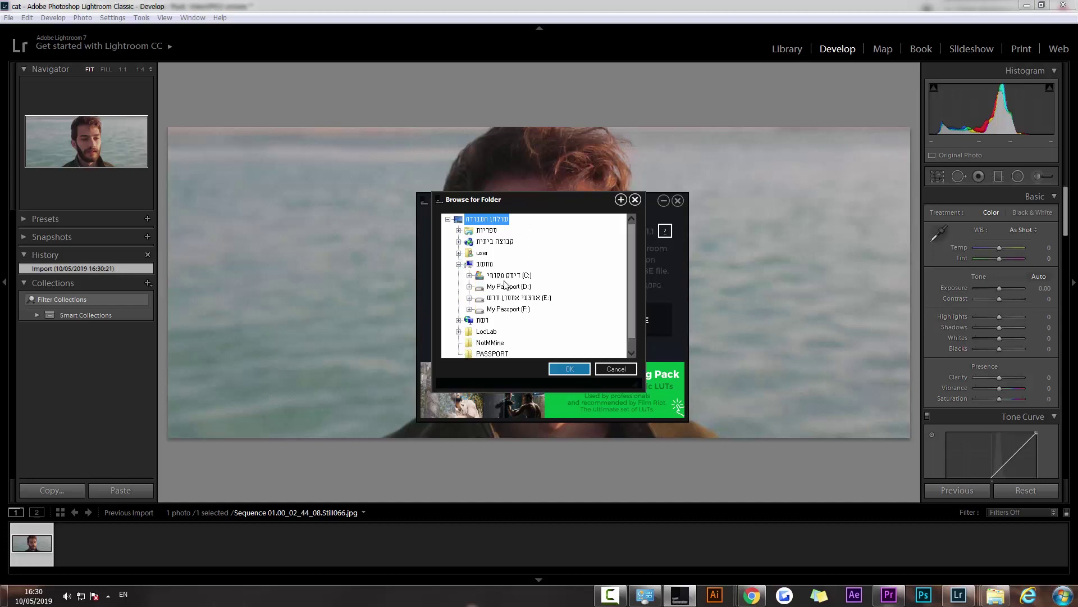
pyautogui.click(469, 286)
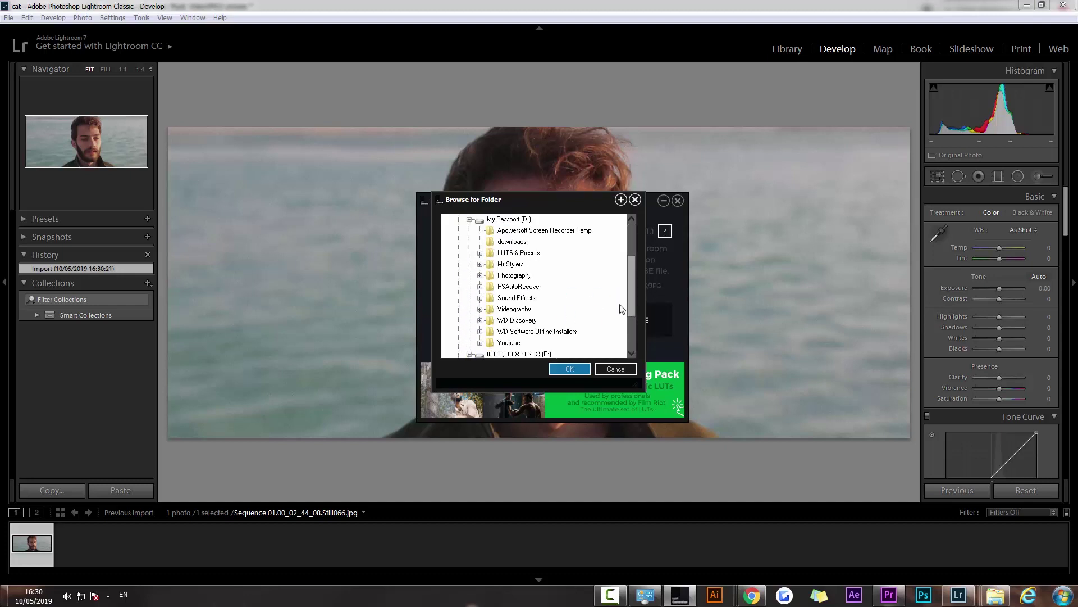
pyautogui.click(480, 309)
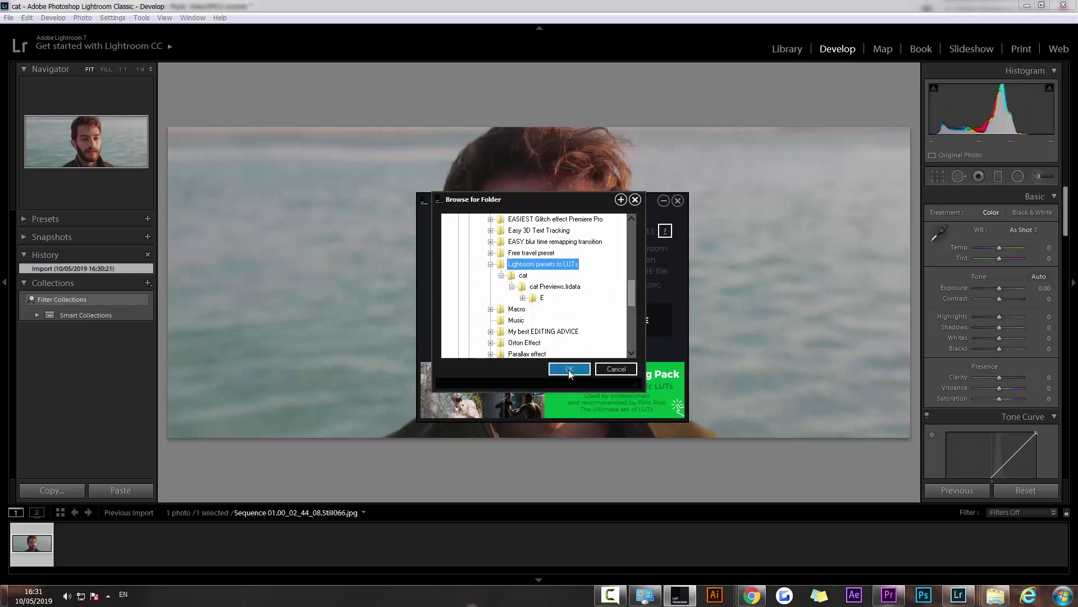
pyautogui.click(569, 369)
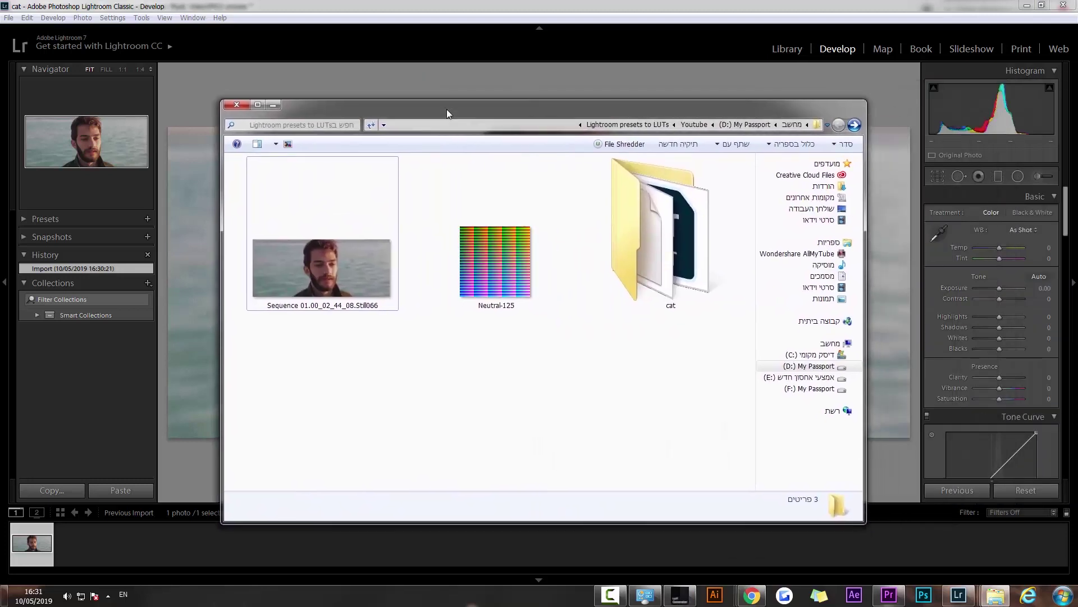
# Preview Neutral-125 in Photo Viewer, widen the window, then close it.
pyautogui.click(551, 292)
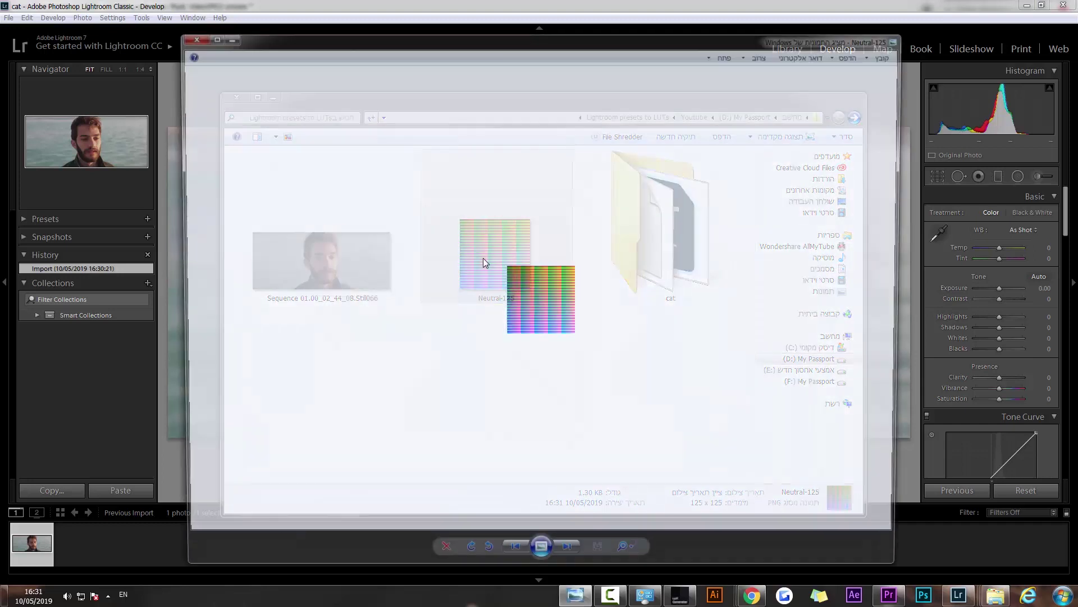
pyautogui.moveTo(910, 288); pyautogui.dragTo(977, 289)
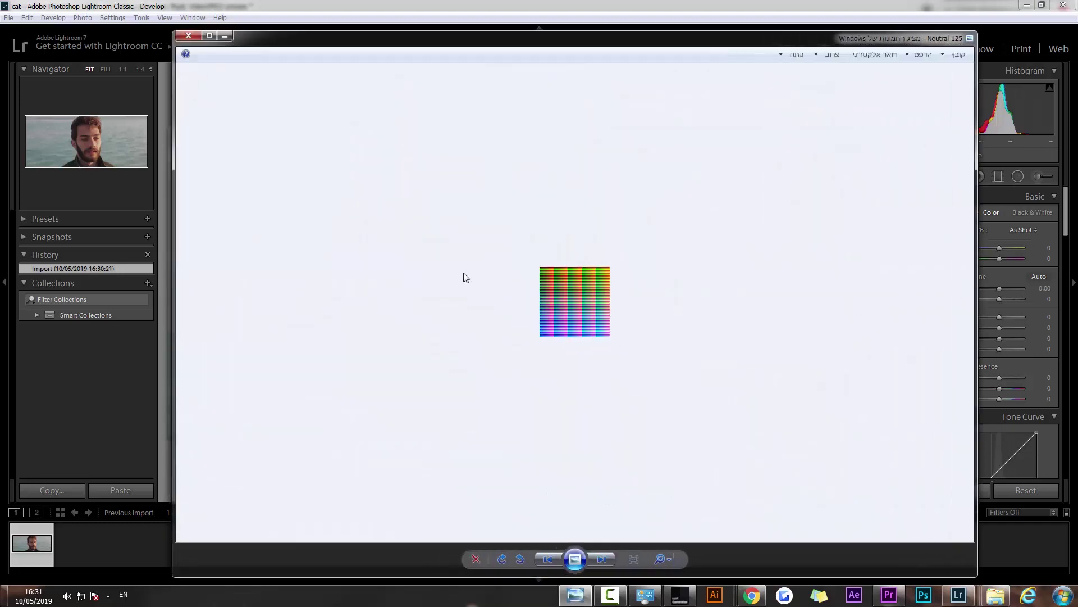
pyautogui.click(194, 39)
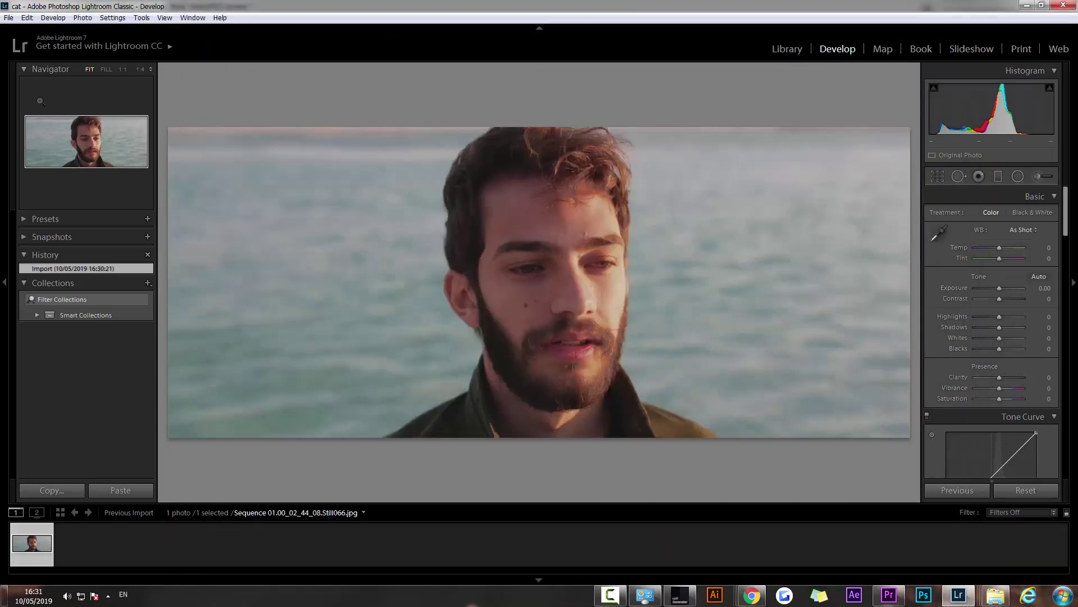
# Import the Neutral-125 image into the catalog via File > Import Photos and Video.
pyautogui.click(8, 18)
pyautogui.click(62, 90)
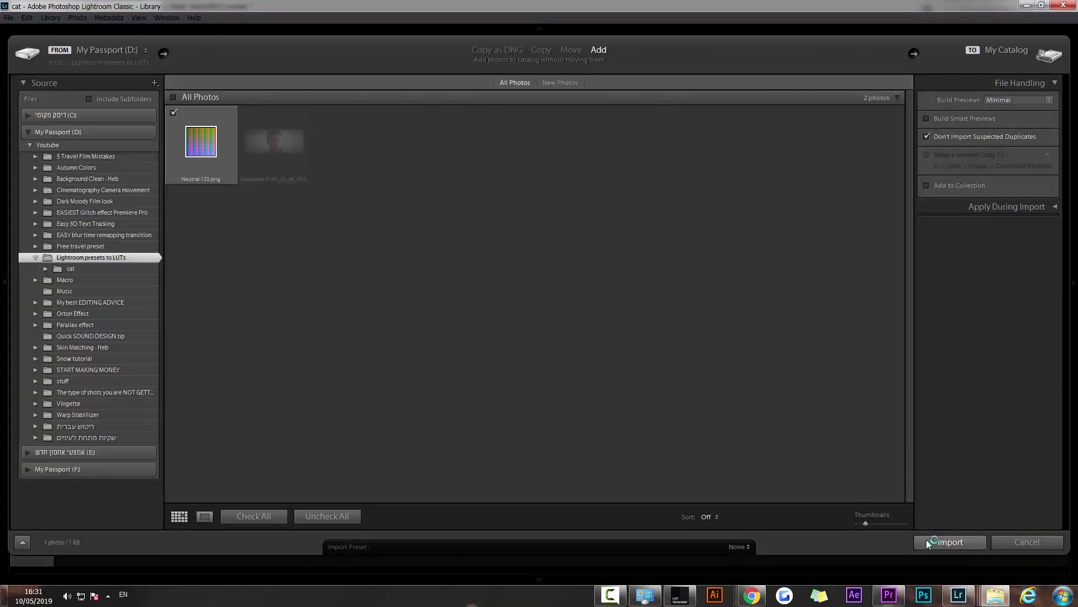
pyautogui.click(935, 542)
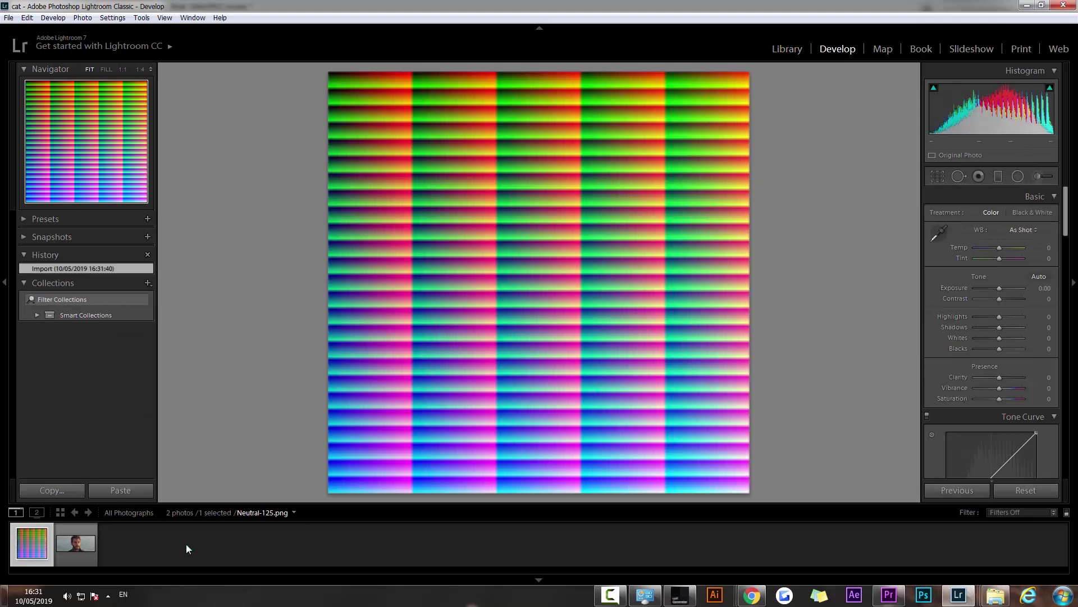
# Select the bearded-man portrait in the filmstrip and expand the Presets panel.
pyautogui.click(81, 545)
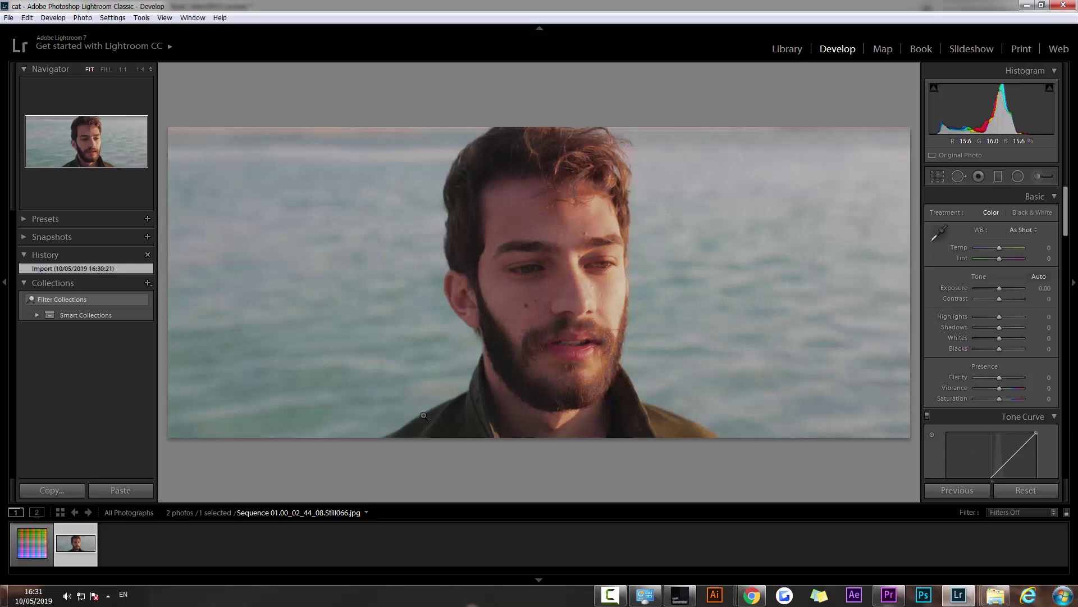
pyautogui.click(20, 219)
pyautogui.scroll(-2, 25, 270)
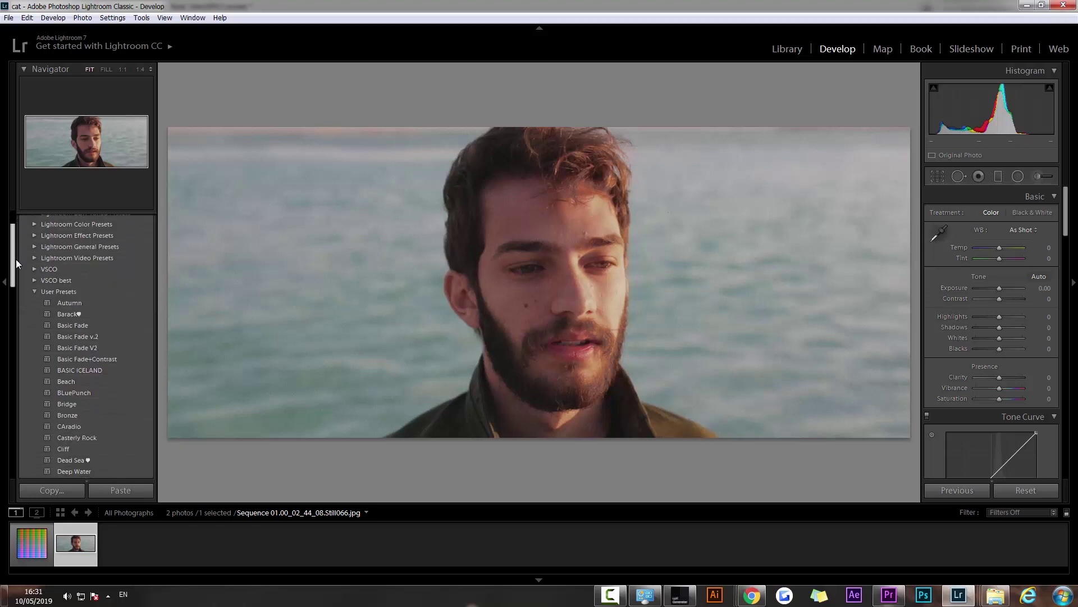
# Apply the VSCO best 'C - Agfa Vista 100 2' preset and review its Develop settings.
pyautogui.click(32, 291)
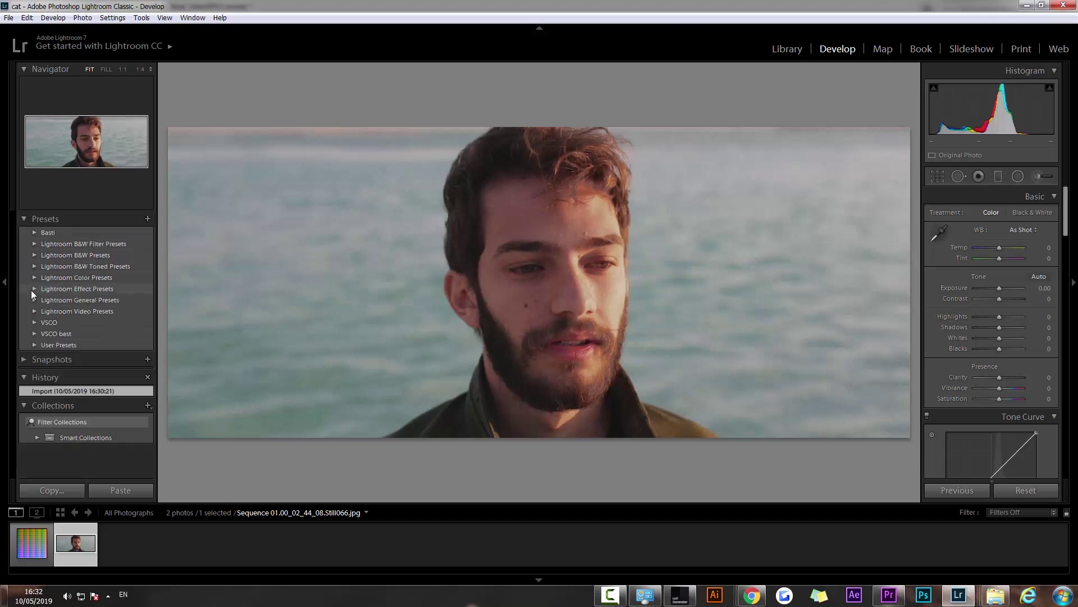
pyautogui.click(32, 333)
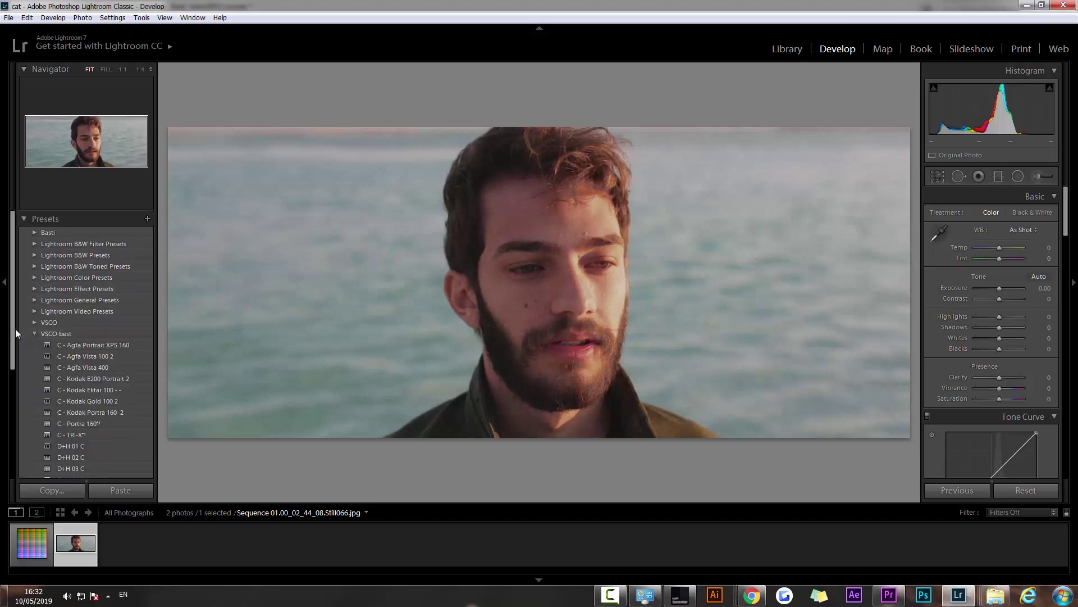
pyautogui.click(103, 358)
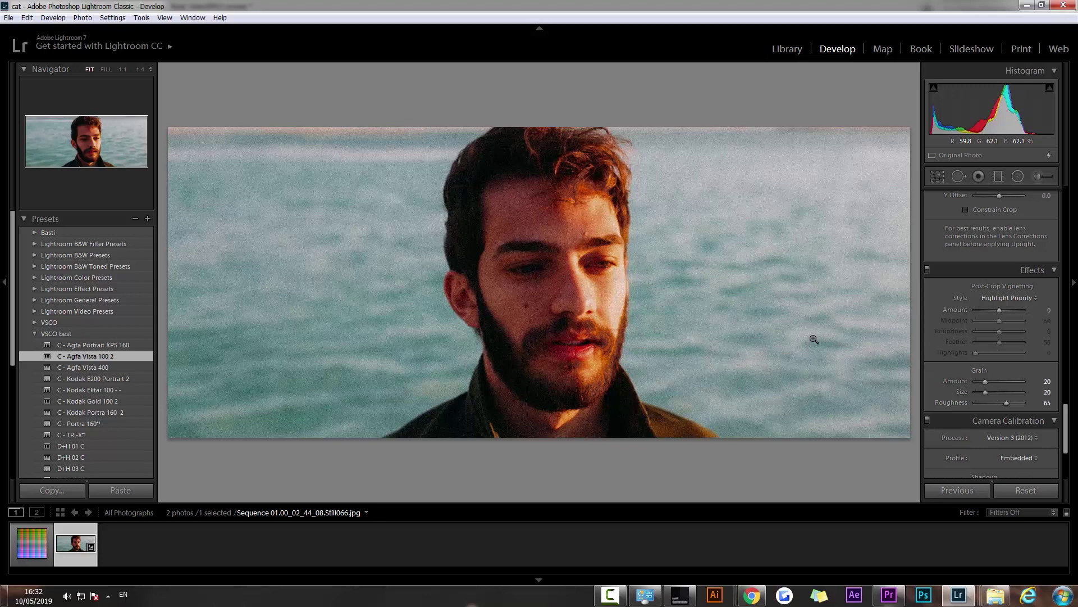
pyautogui.moveTo(1066, 430)
pyautogui.mouseDown()
pyautogui.moveTo(1065, 454)
pyautogui.moveTo(1067, 428)
pyautogui.mouseUp()
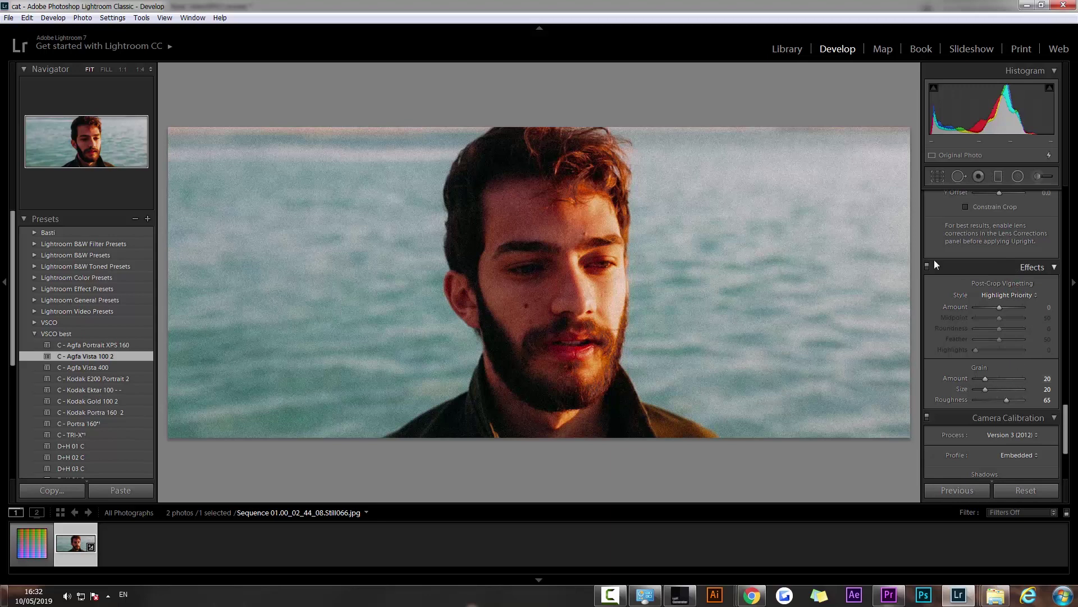
pyautogui.moveTo(1066, 415); pyautogui.dragTo(1065, 328)
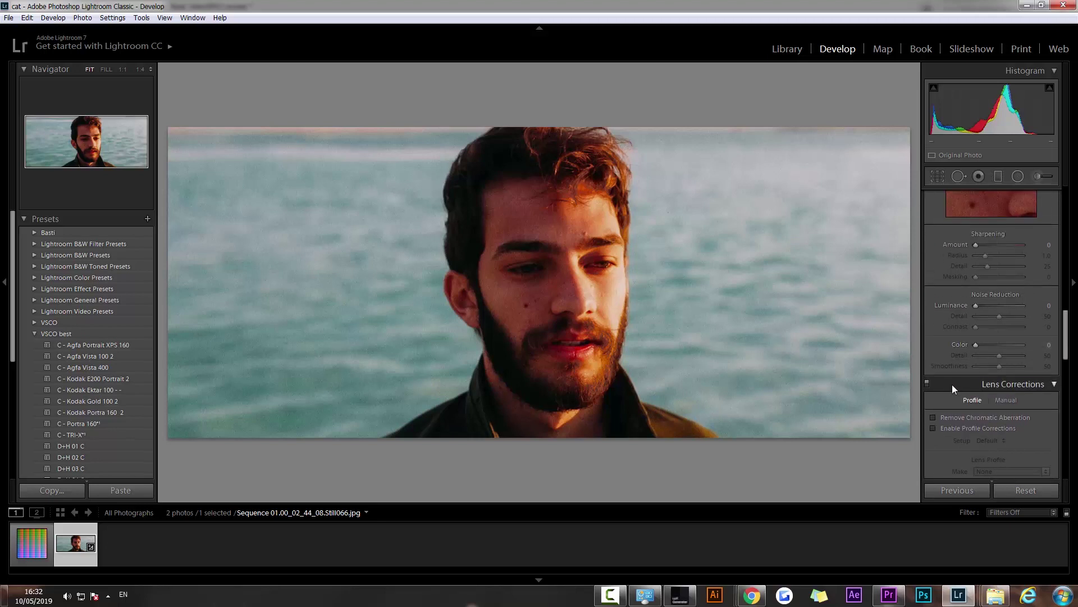
pyautogui.moveTo(1067, 336); pyautogui.dragTo(1067, 248)
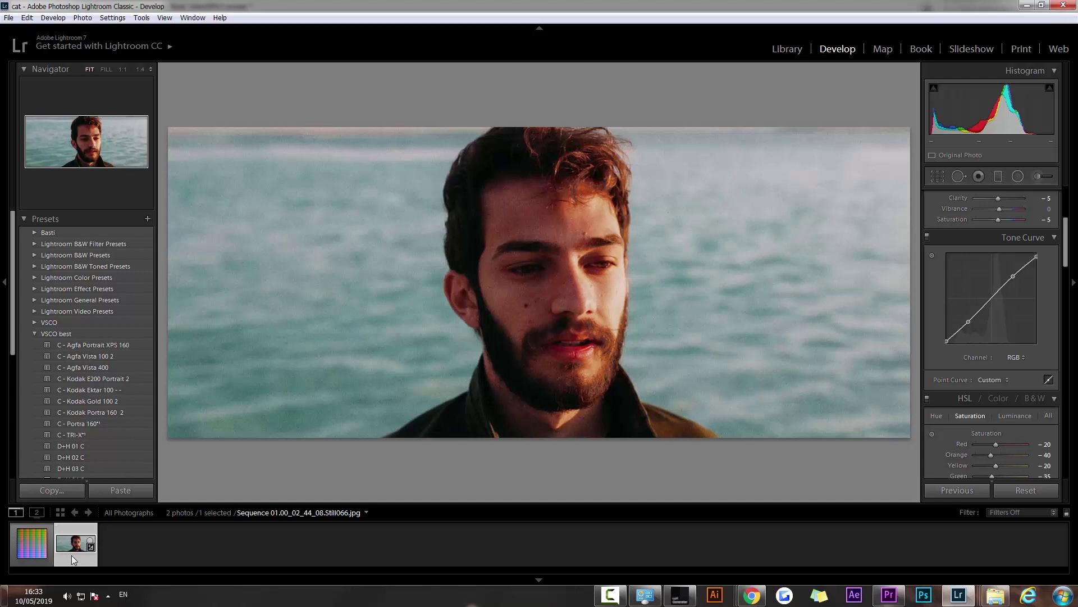
# Synchronize all of the portrait's settings onto Neutral-125, then view the grid alone.
pyautogui.click(31, 553)
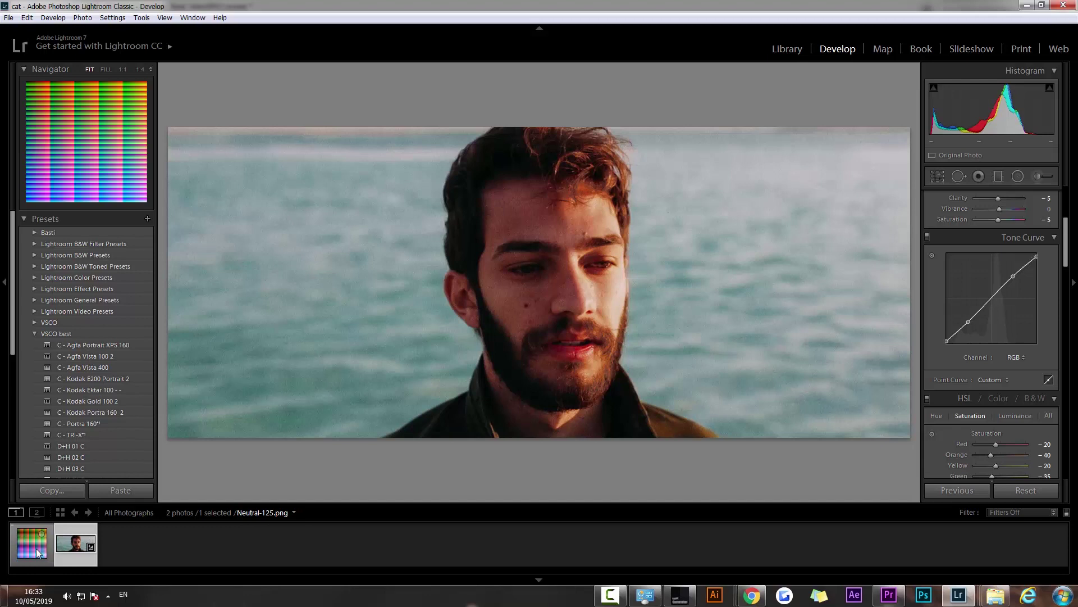
pyautogui.keyDown('ctrl'); pyautogui.click(76, 542); pyautogui.keyUp('ctrl')
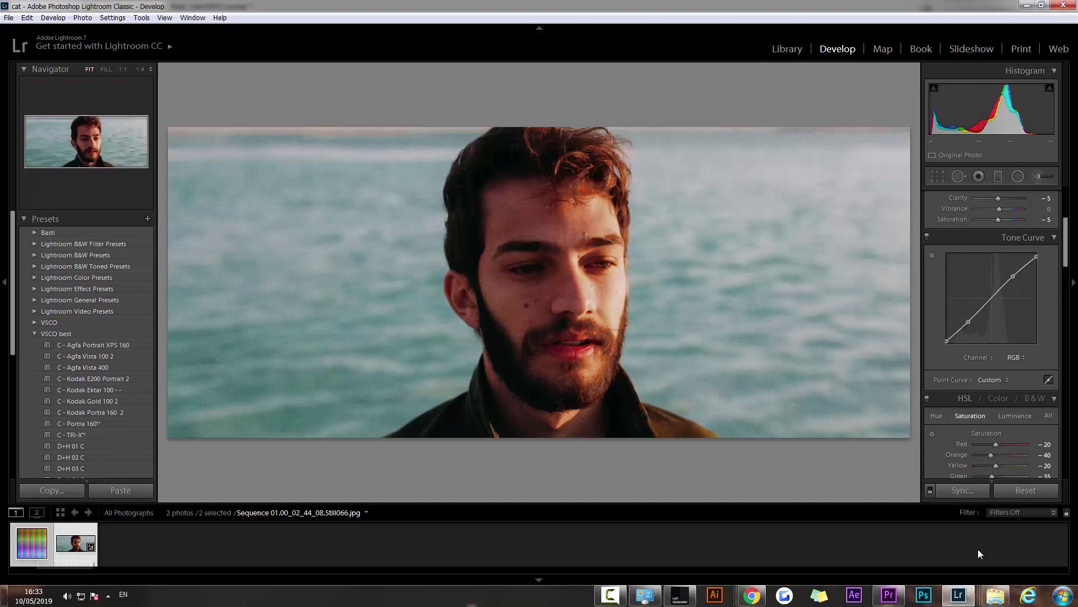
pyautogui.click(963, 491)
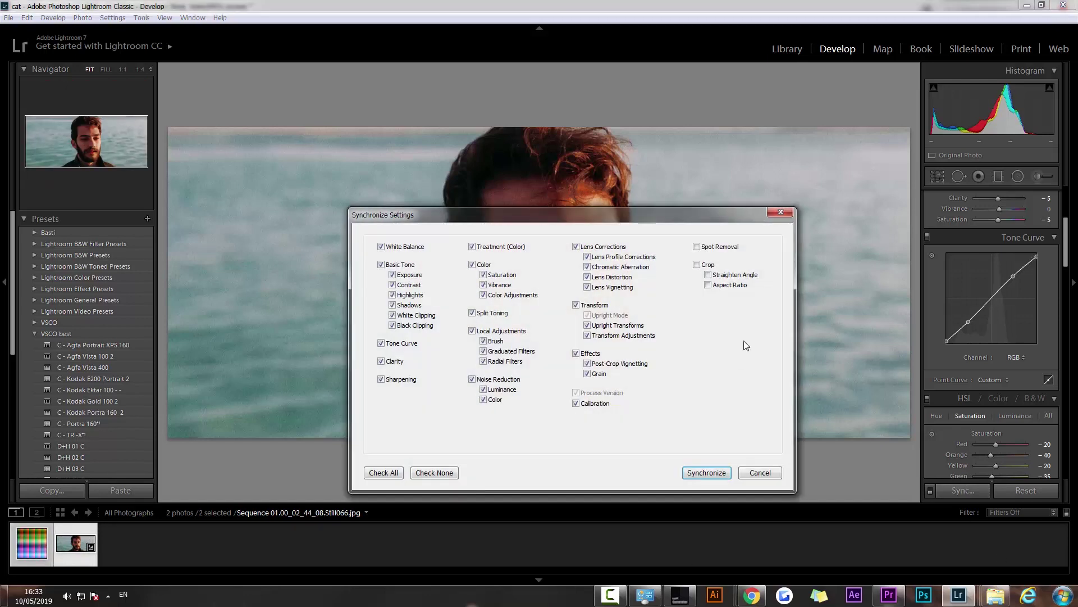
pyautogui.click(703, 475)
pyautogui.click(45, 559)
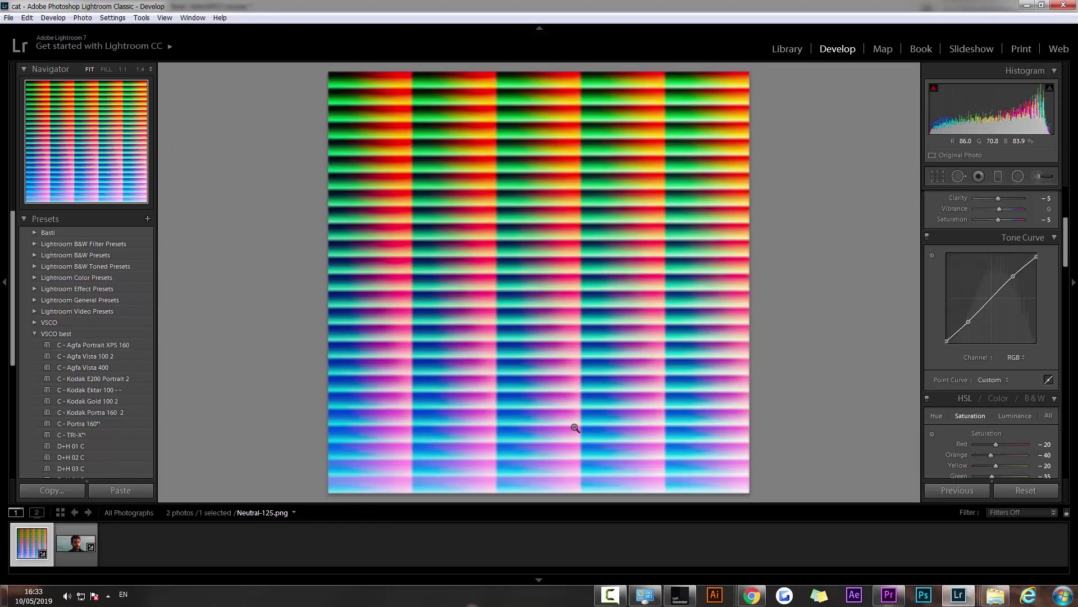
# Set the export destination to D:\Youtube\Lightroom presets to LUTs.
pyautogui.click(9, 17)
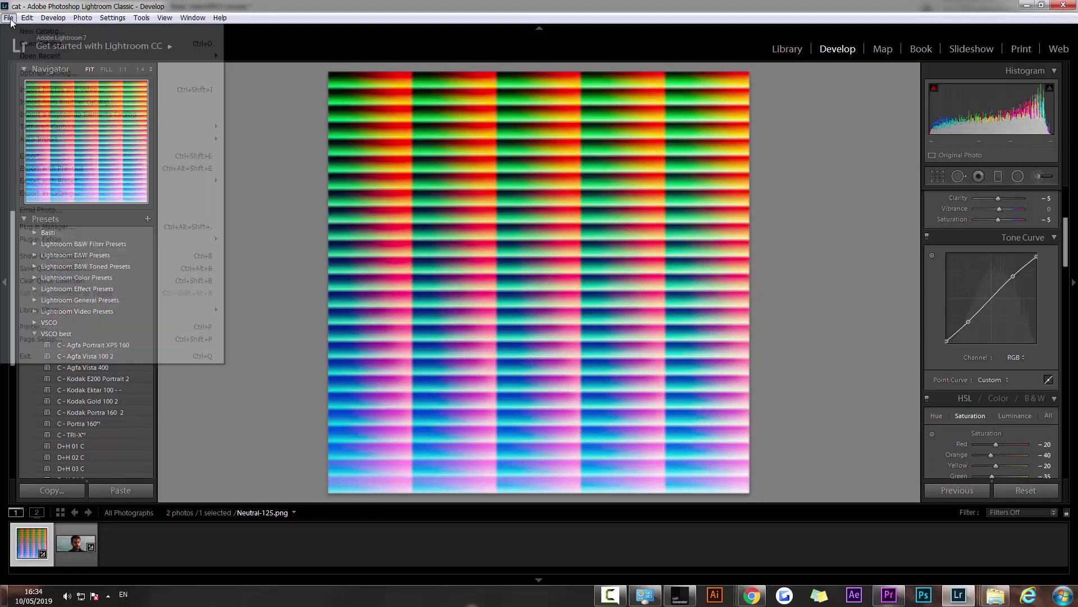
pyautogui.click(51, 156)
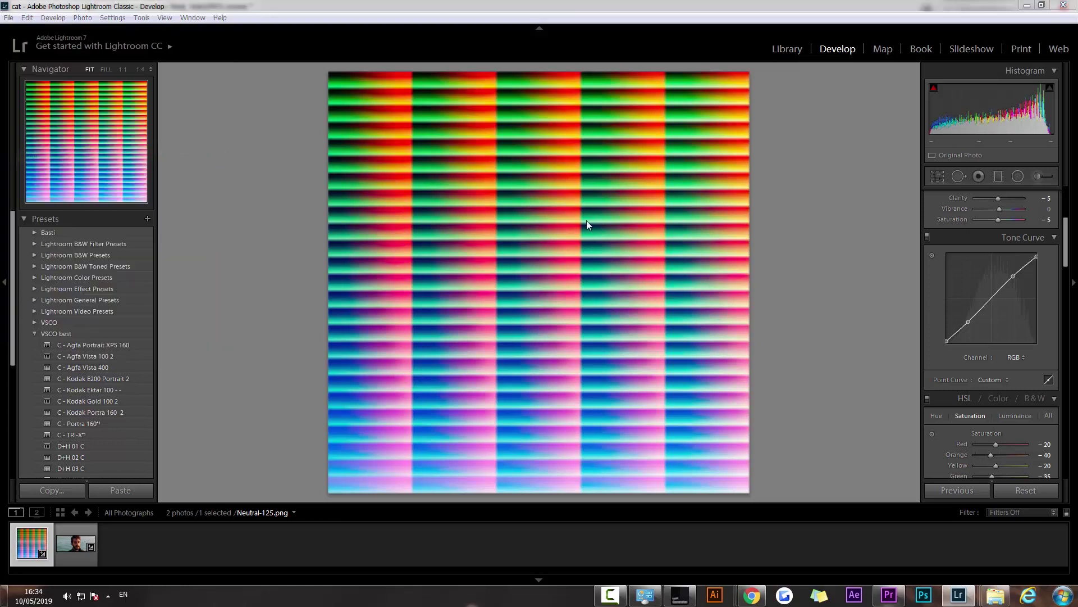
pyautogui.click(796, 246)
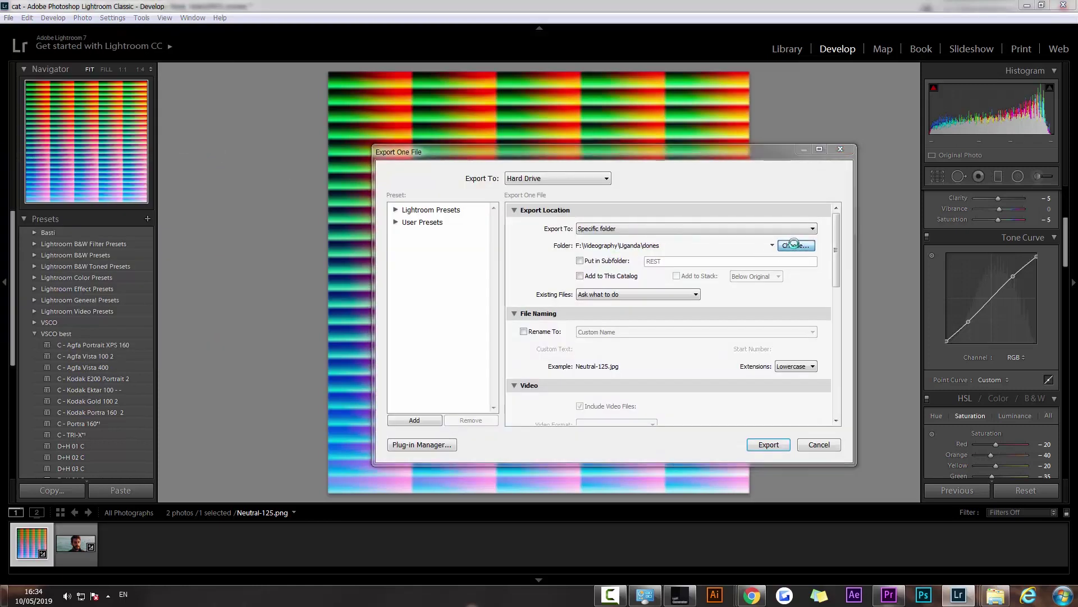
pyautogui.click(737, 188)
pyautogui.write('D:\\Youtube\\Lightroom presets to LUTs')
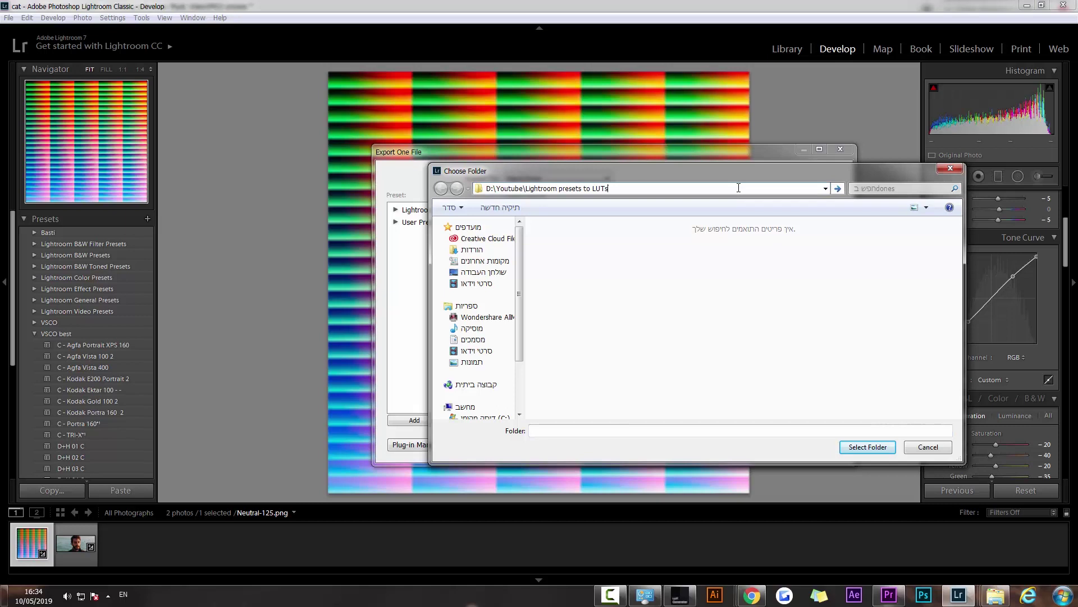
pyautogui.press('Return')
pyautogui.click(868, 446)
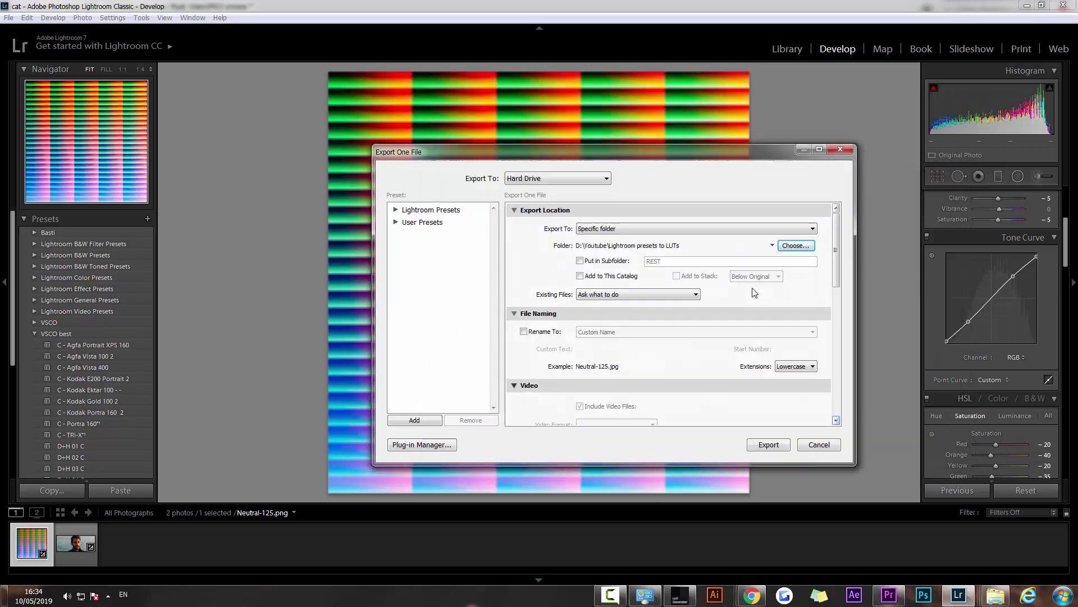
# Disable Resize to Fit and output sharpening; enable Rename To with Custom Name, replacing the text with COLOR.
pyautogui.moveTo(837, 272); pyautogui.dragTo(829, 344)
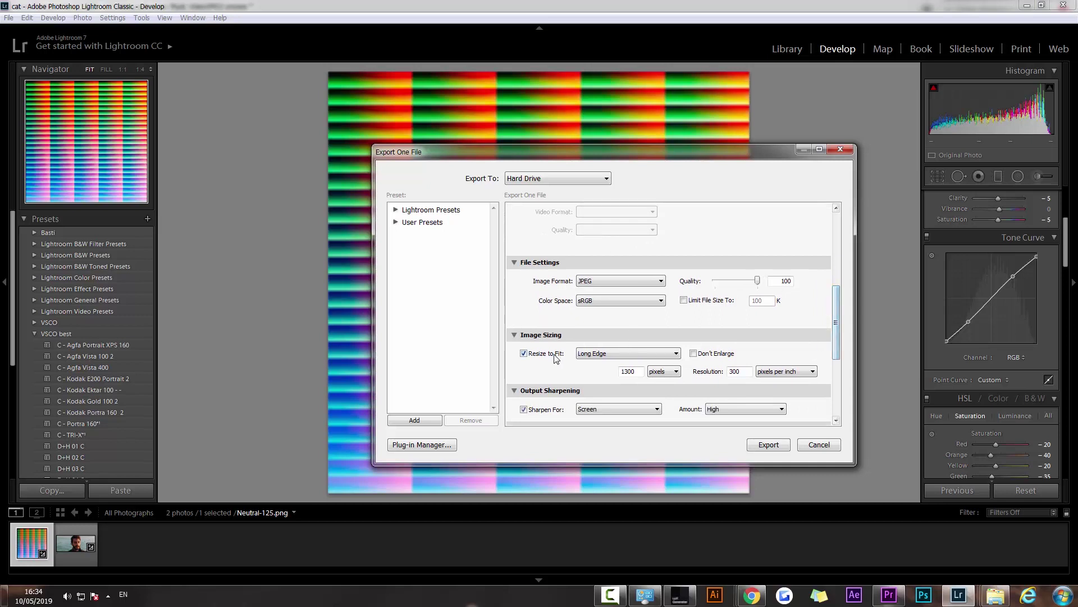
pyautogui.click(534, 356)
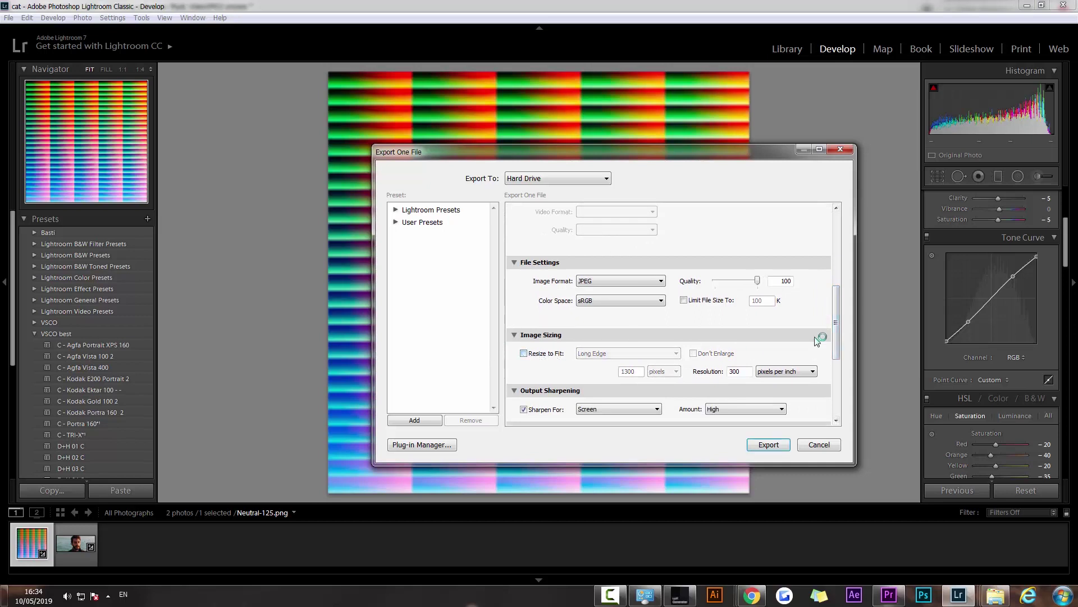
pyautogui.moveTo(837, 334); pyautogui.dragTo(829, 359)
pyautogui.click(539, 305)
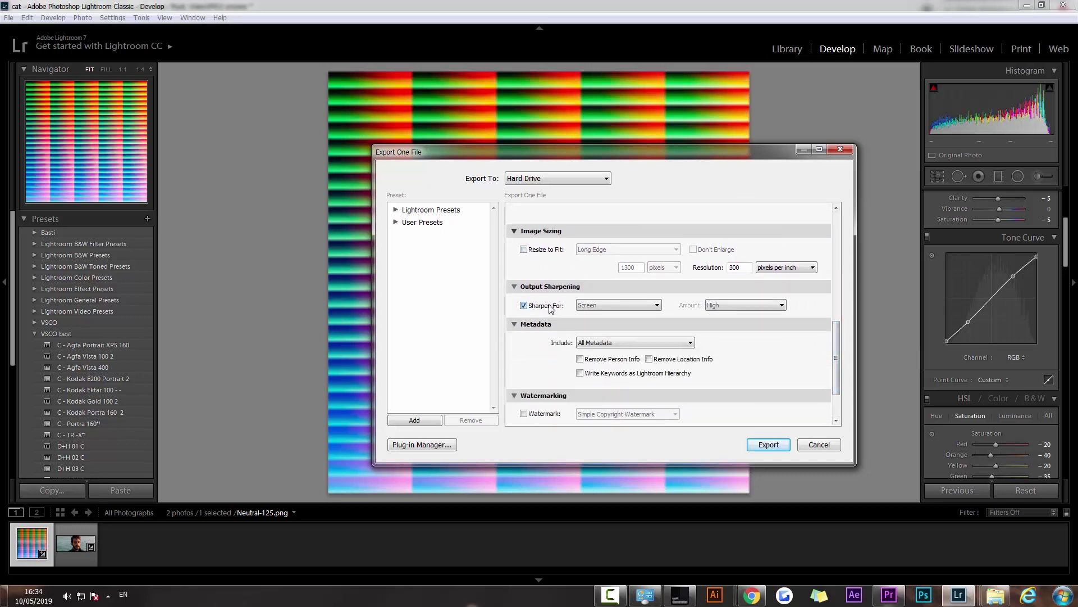
pyautogui.moveTo(836, 352); pyautogui.dragTo(834, 258)
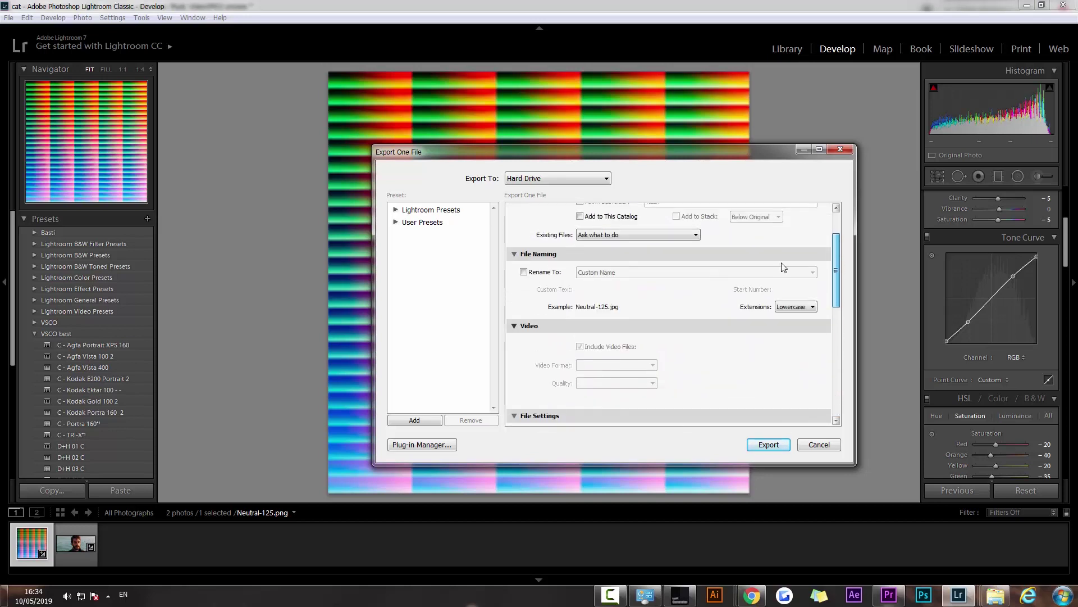
pyautogui.click(523, 272)
pyautogui.click(627, 274)
pyautogui.click(627, 274)
pyautogui.doubleClick(622, 289)
# Export the graded HALD image as COLOR and compare it with Neutral-125 (125×125 JPG, 60.1 KB).
pyautogui.write('COLOR')
pyautogui.click(760, 445)
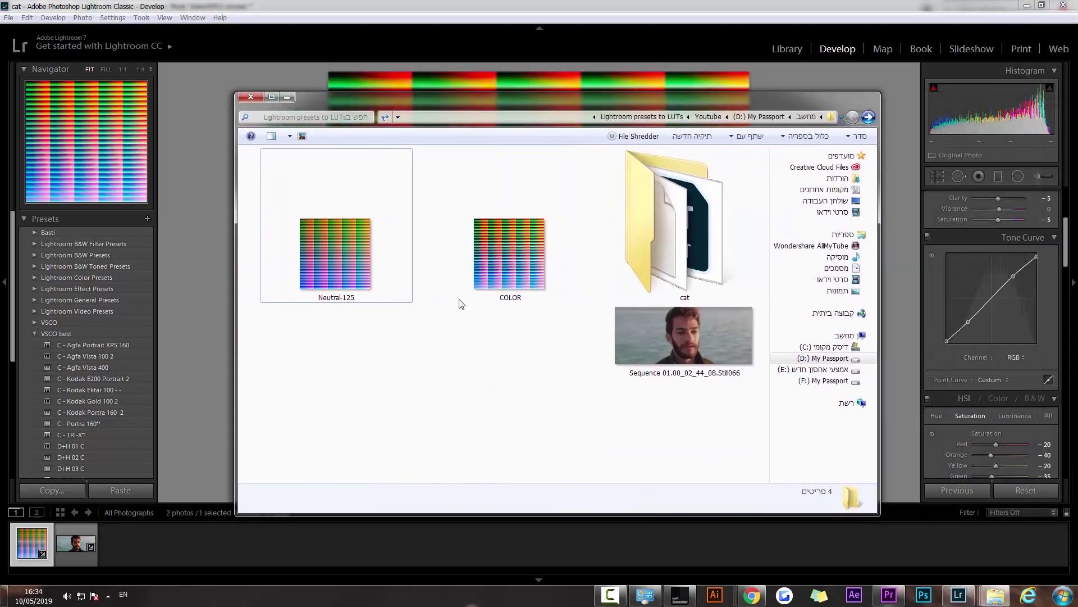
pyautogui.click(362, 260)
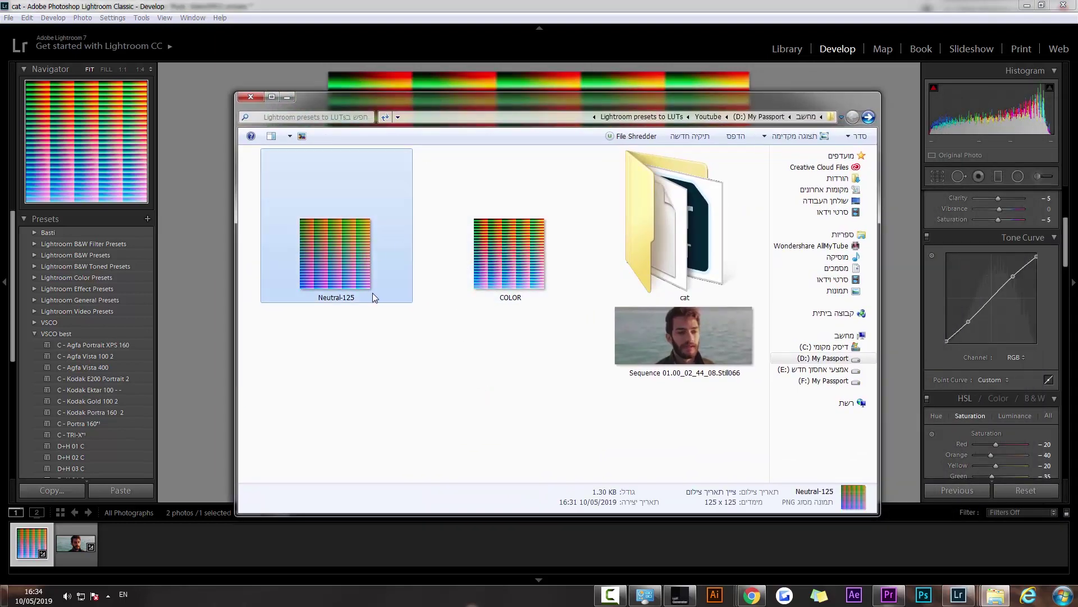
pyautogui.click(469, 240)
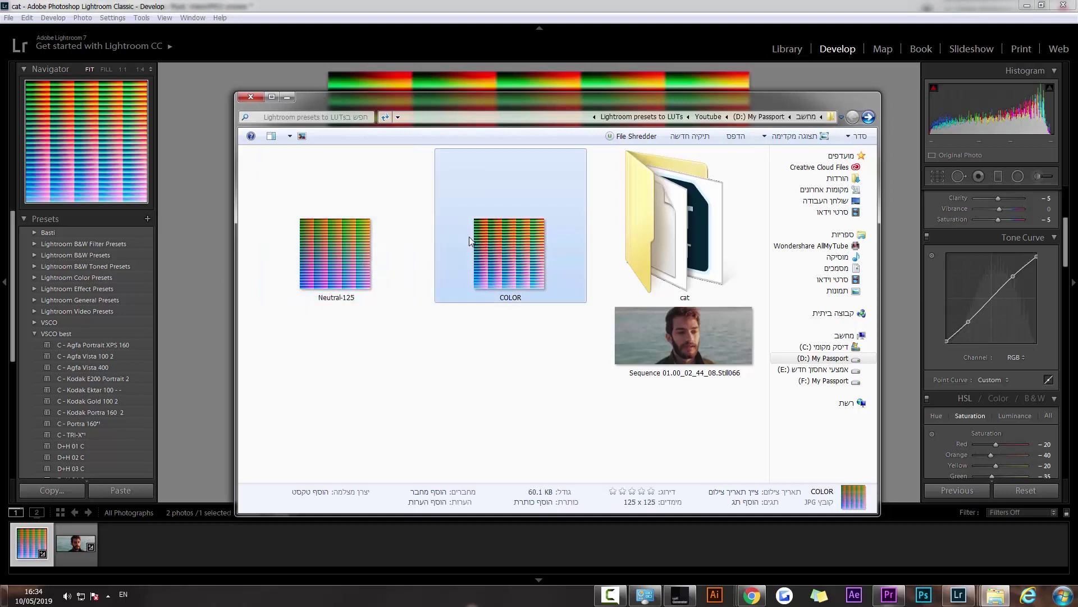
pyautogui.click(472, 356)
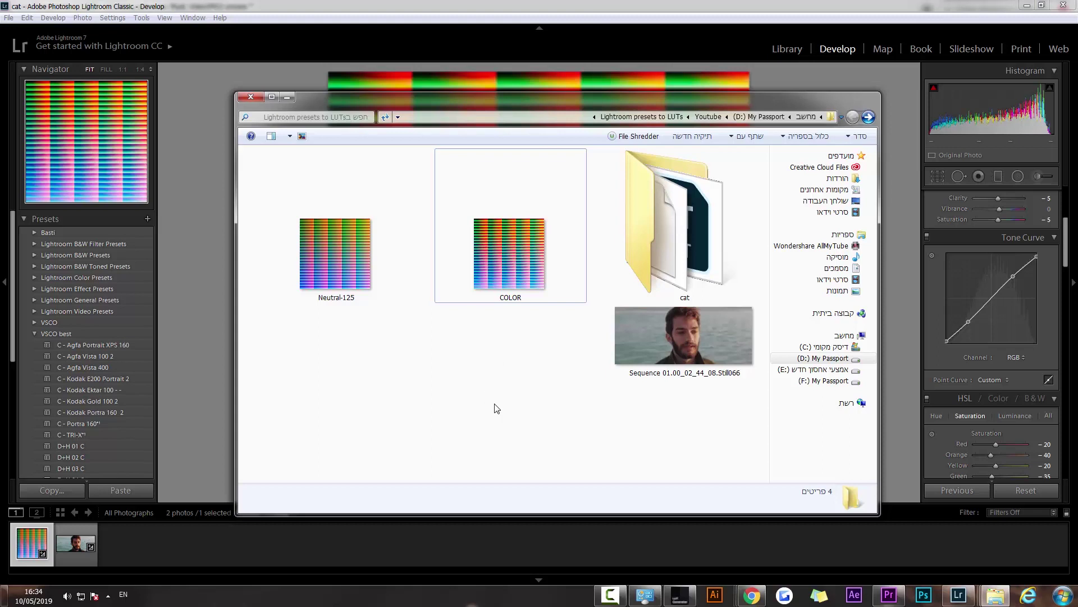
# Start Convert to CUBE in LUT Generator and browse to D:\Youtube\Lightroom presets to LUTs.
pyautogui.click(677, 596)
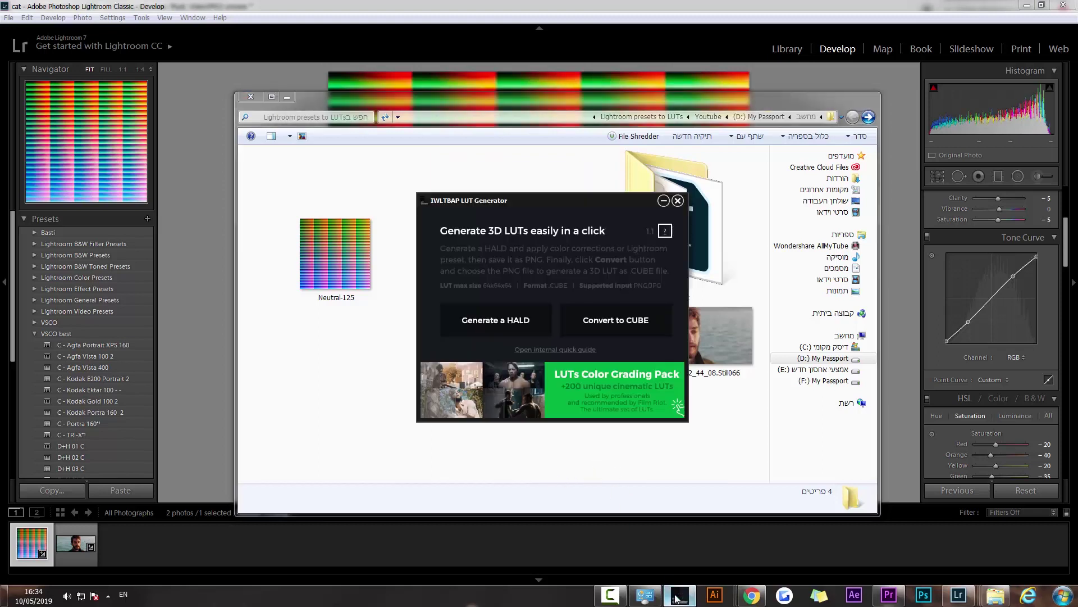
pyautogui.moveTo(571, 206)
pyautogui.mouseDown()
pyautogui.moveTo(547, 229)
pyautogui.moveTo(557, 222)
pyautogui.mouseUp()
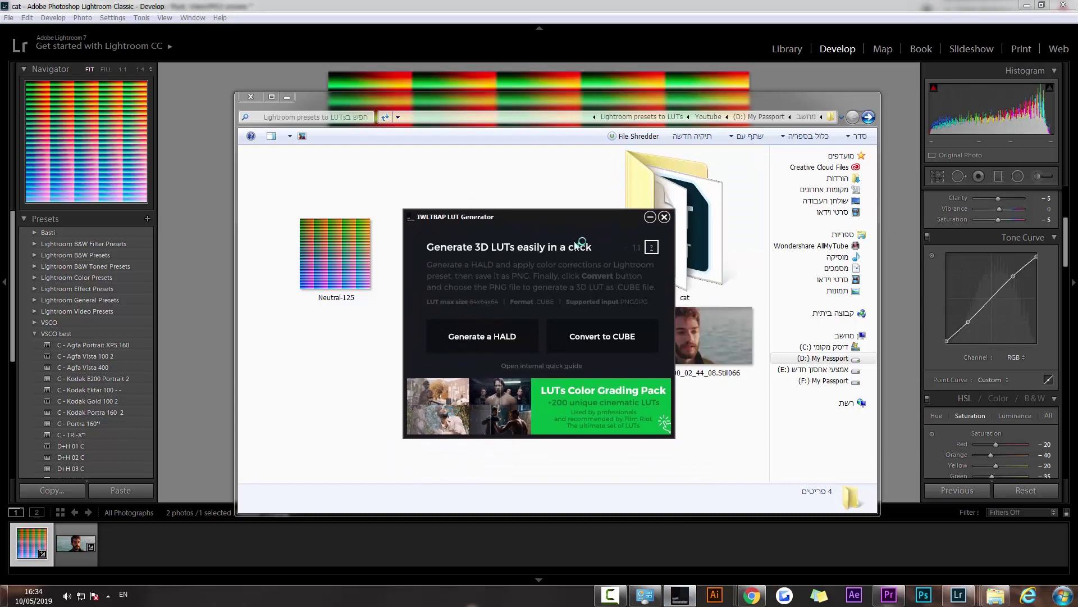
pyautogui.click(617, 339)
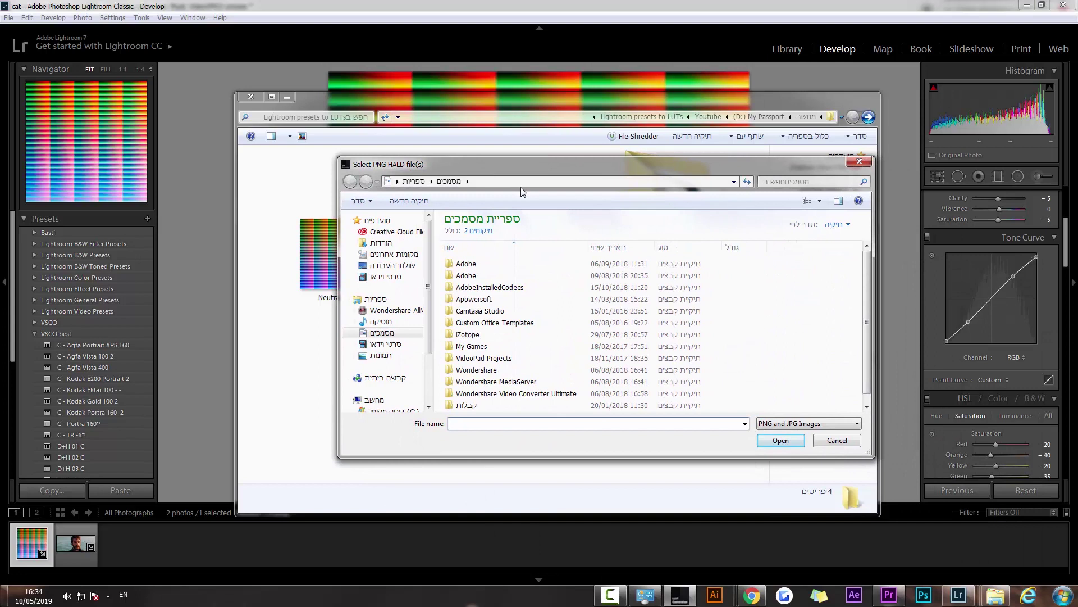
pyautogui.click(528, 181)
pyautogui.write('D:\\Youtube\\Lightroom presets to LUTs')
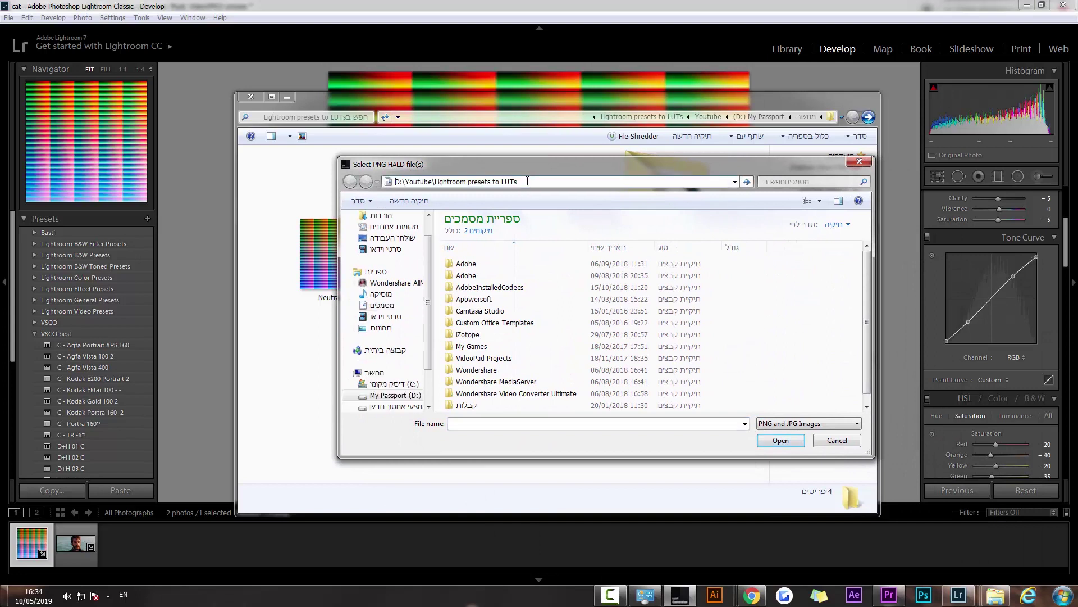
pyautogui.press('Return')
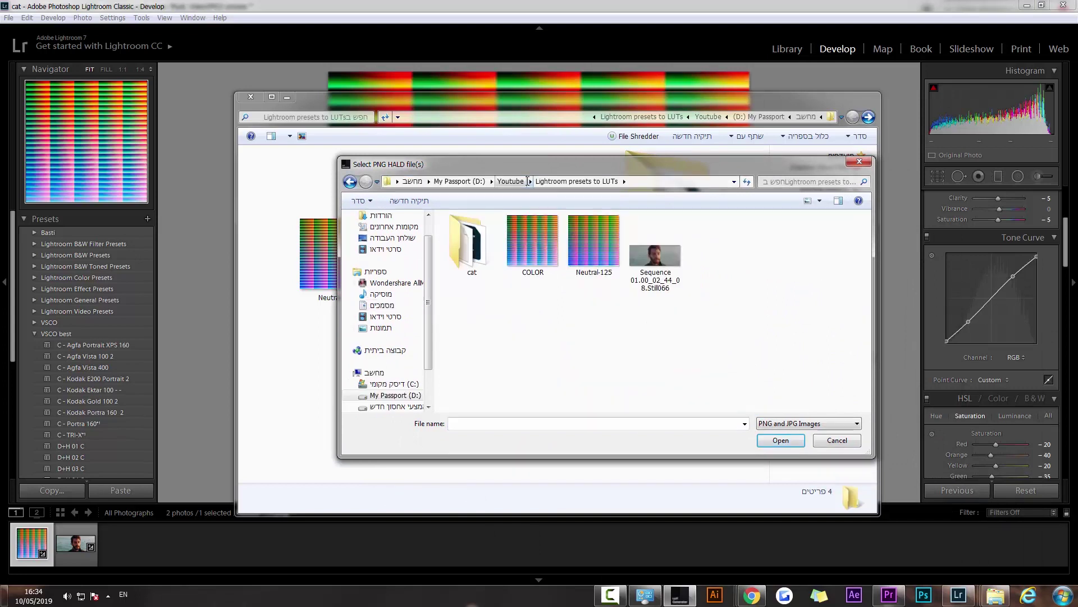
# Select the COLOR image and convert it to a CUBE LUT.
pyautogui.click(549, 276)
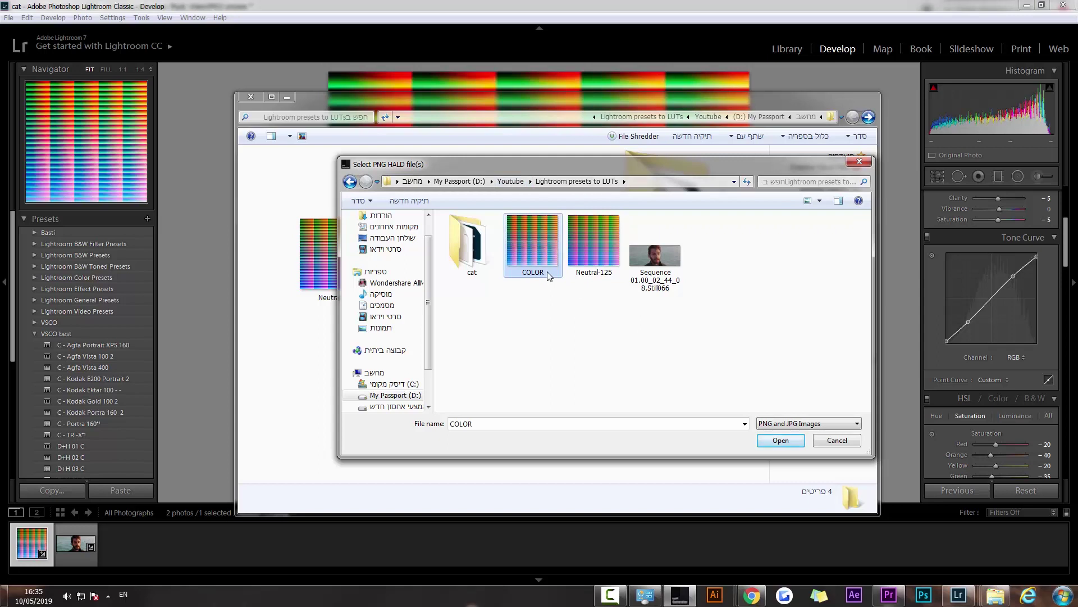
pyautogui.click(592, 251)
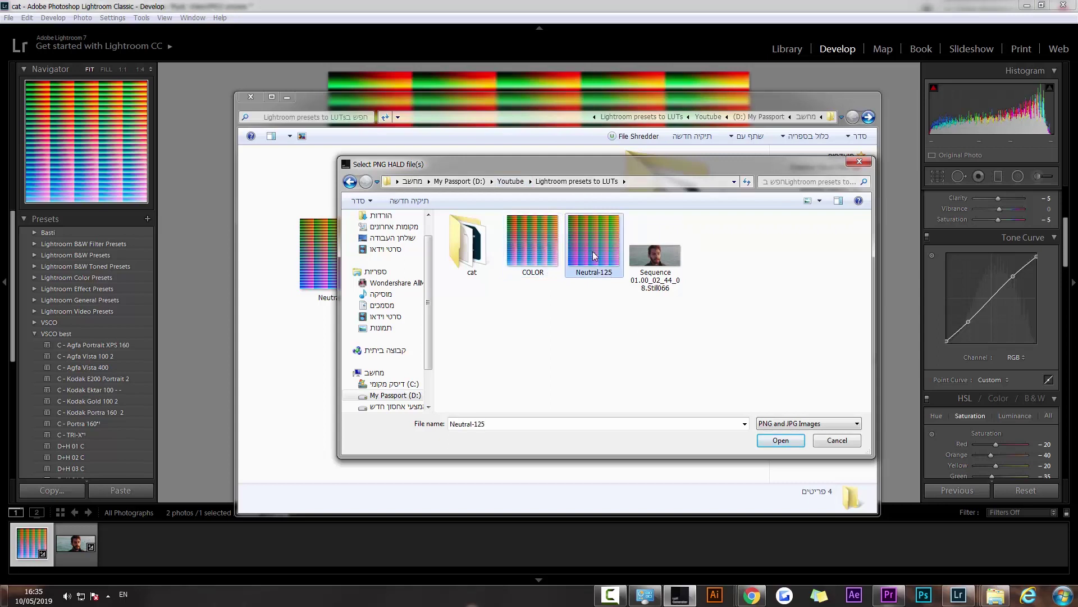
pyautogui.click(536, 274)
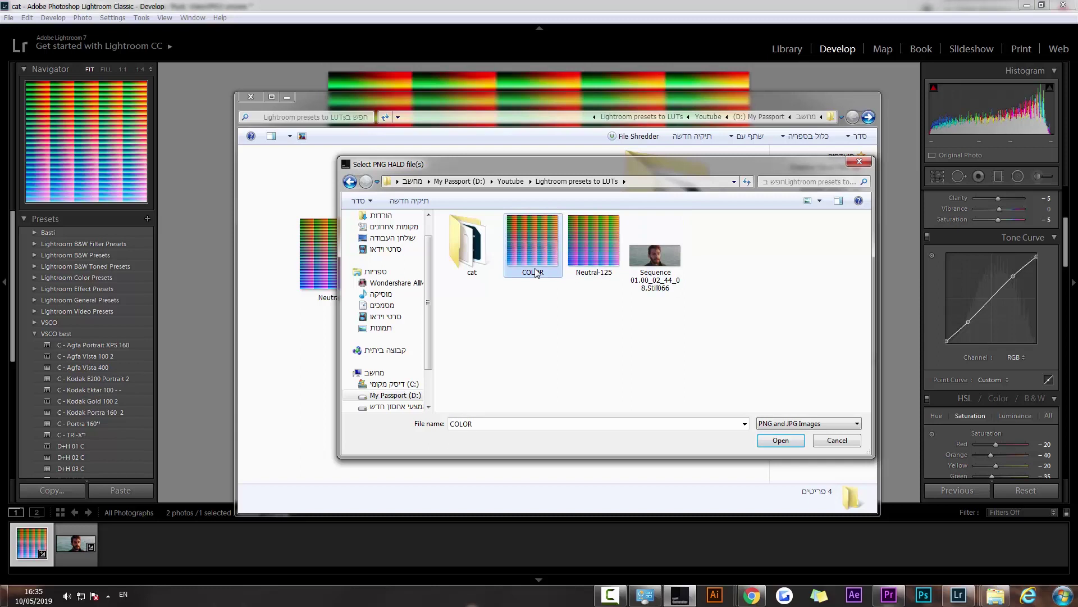
pyautogui.click(777, 443)
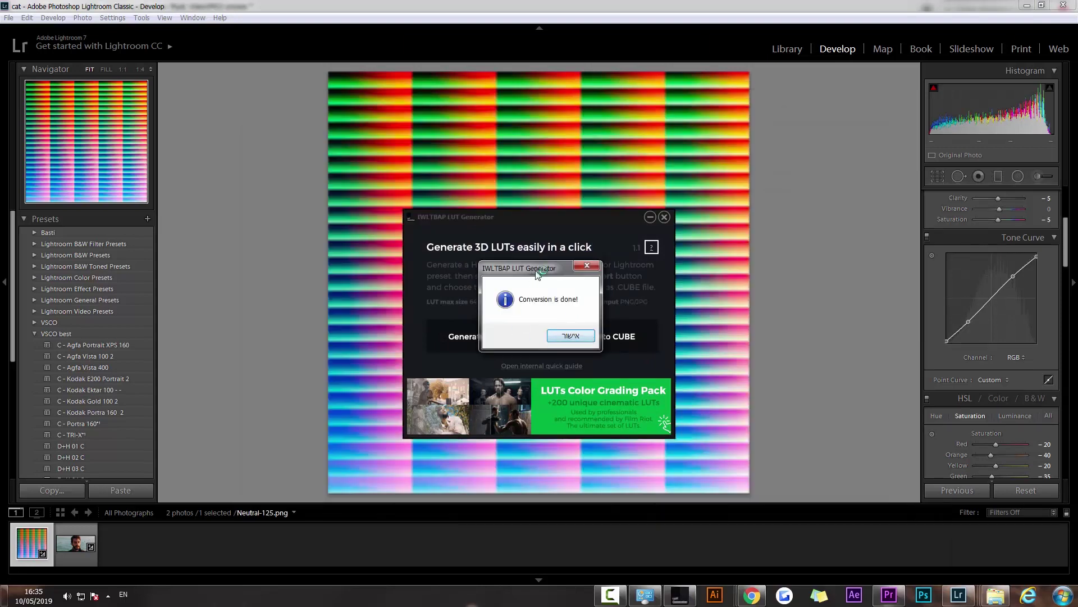
# Dismiss the 'Conversion is done!' message and verify COLOR.cube is a 427 KB CUBE file.
pyautogui.click(567, 337)
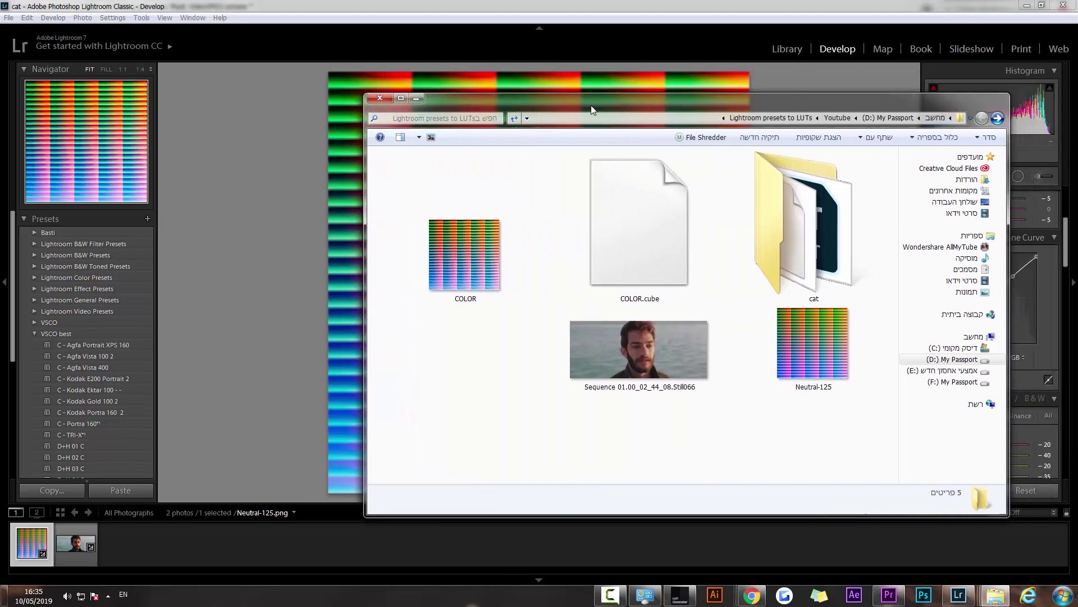
pyautogui.moveTo(617, 105); pyautogui.dragTo(505, 116)
pyautogui.click(514, 235)
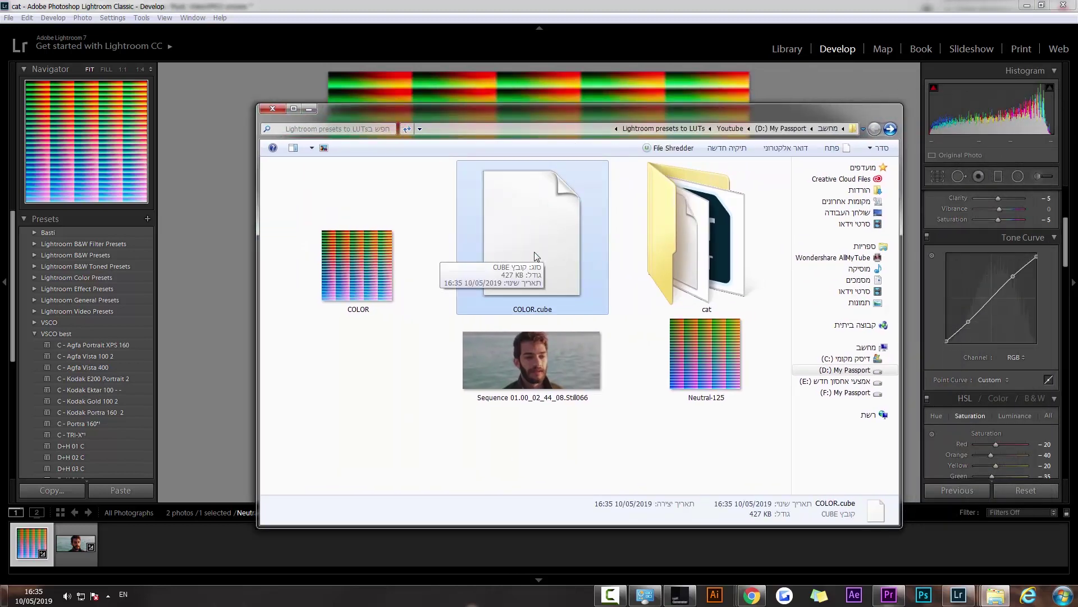
pyautogui.click(697, 437)
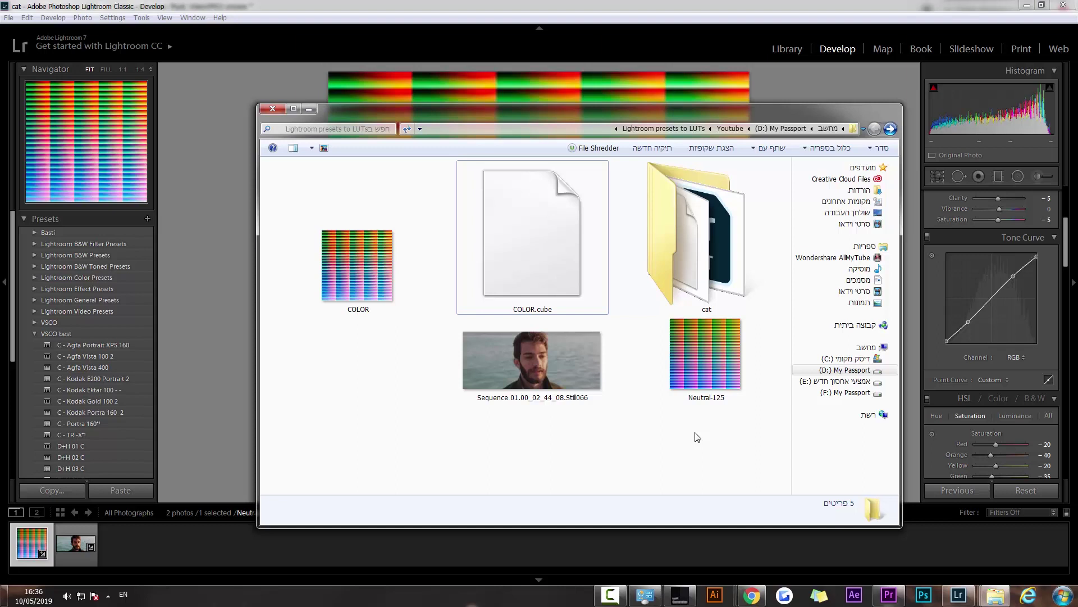